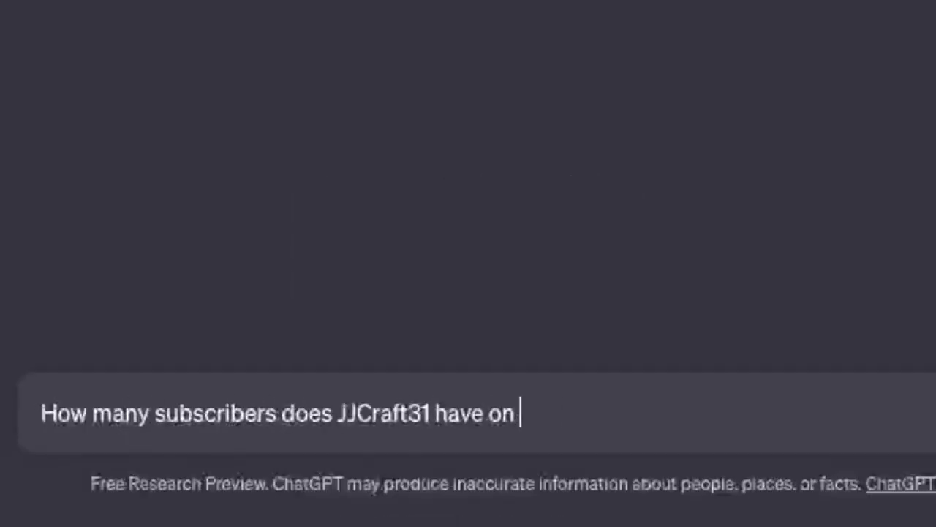
Step: Ask how many subscribers JJCraft31 has on YouTube, and highlight the reply's advice about checking the channel directly
text(?)
key(BackSpace)
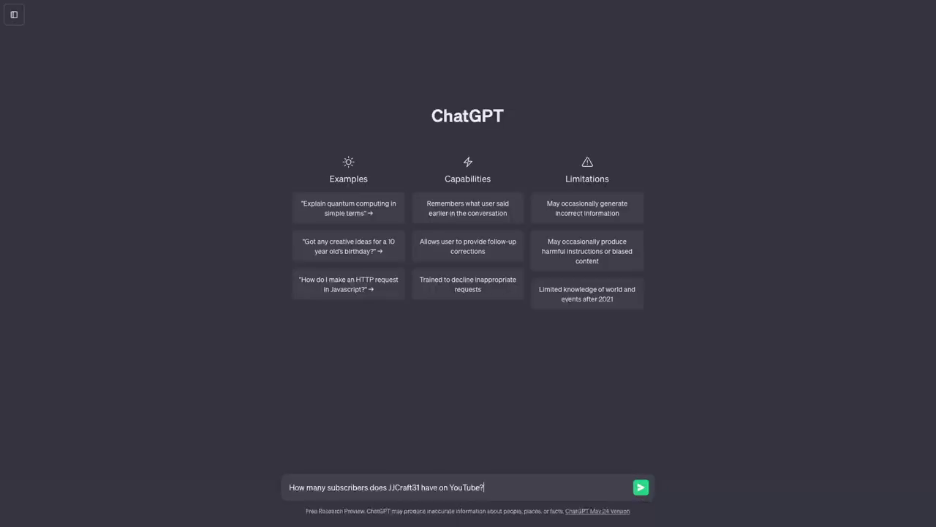
key(Return)
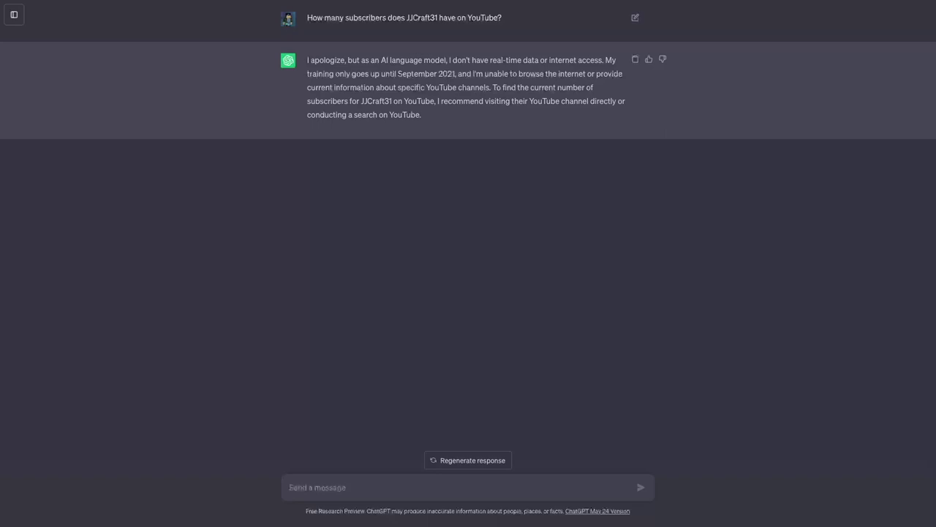
drag(493, 87, 422, 115)
Step: Send the prompt "Write a clever way for me to tell people to subscribe to me"
text(Write a clever way)
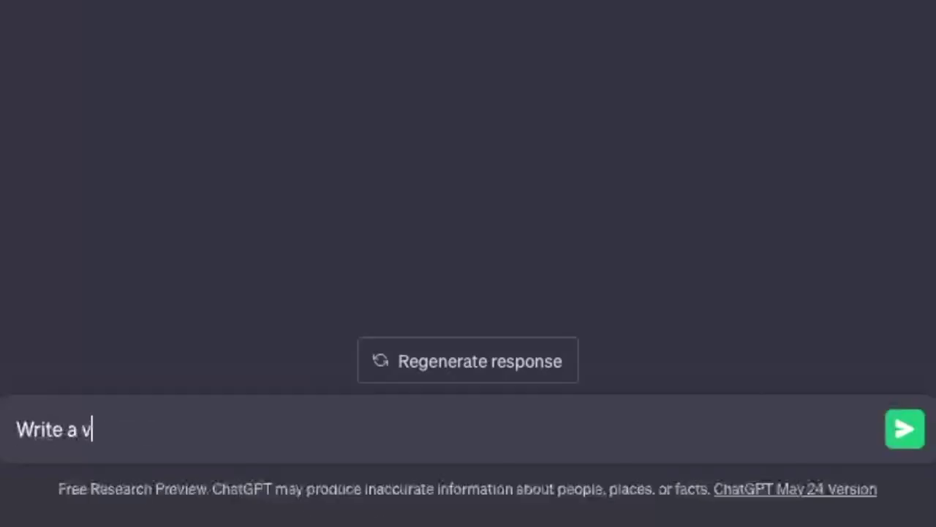
text( for me to tell people to subscribe to me)
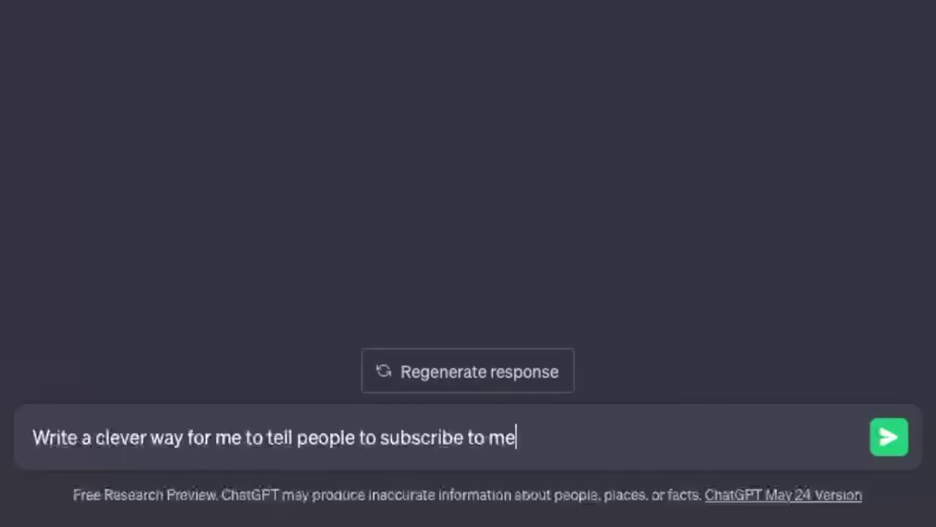
key(Return)
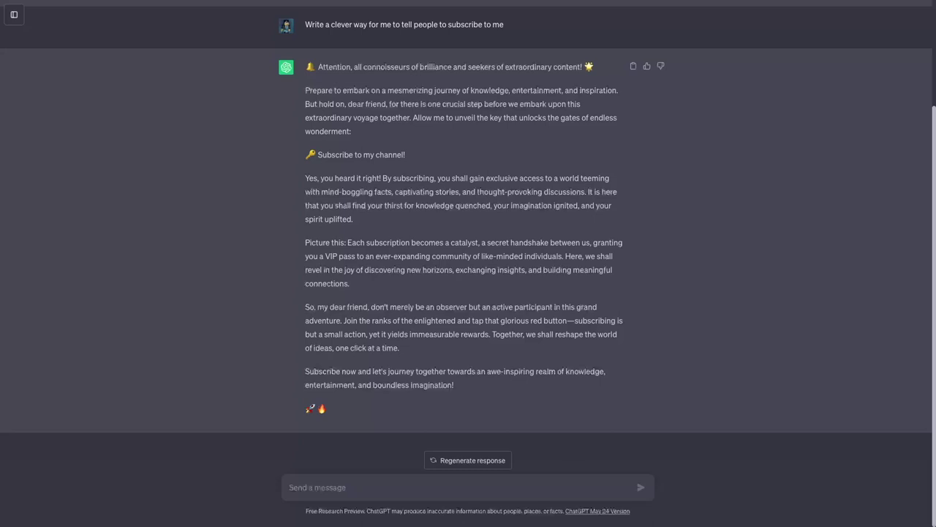
Step: Send the question "Do you know everything?" in the same conversation
text(Do you know everything)
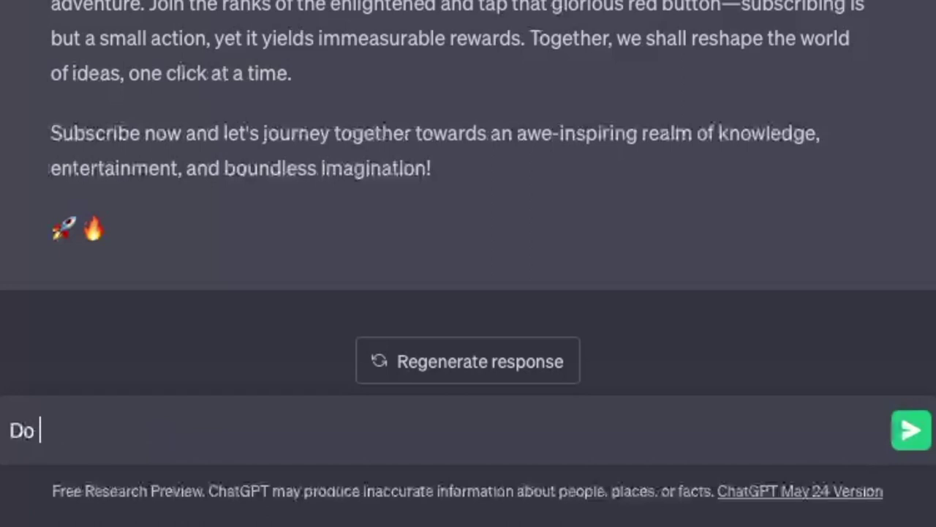
text(?)
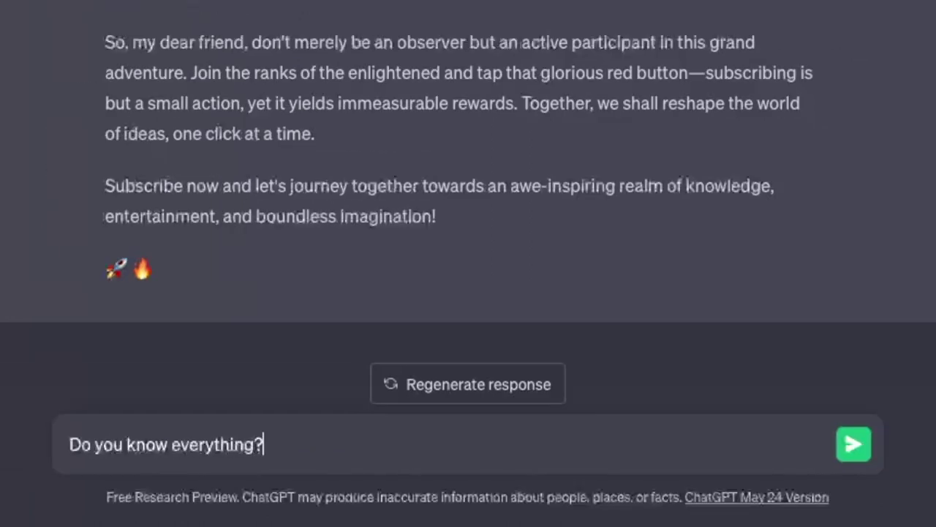
key(Return)
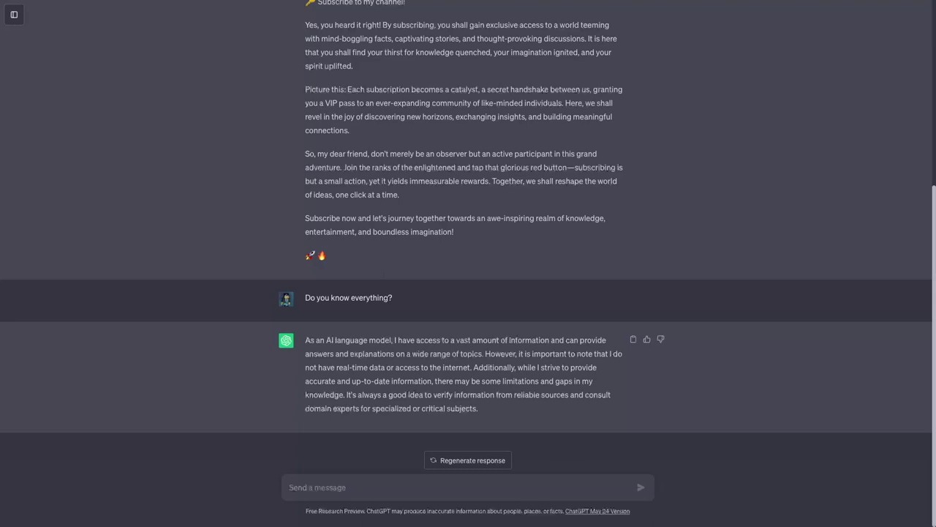
Step: Send the prompt "give me a cool idea for an instrumental song." and look over the reply
text(give me a cool idea for an instrumental)
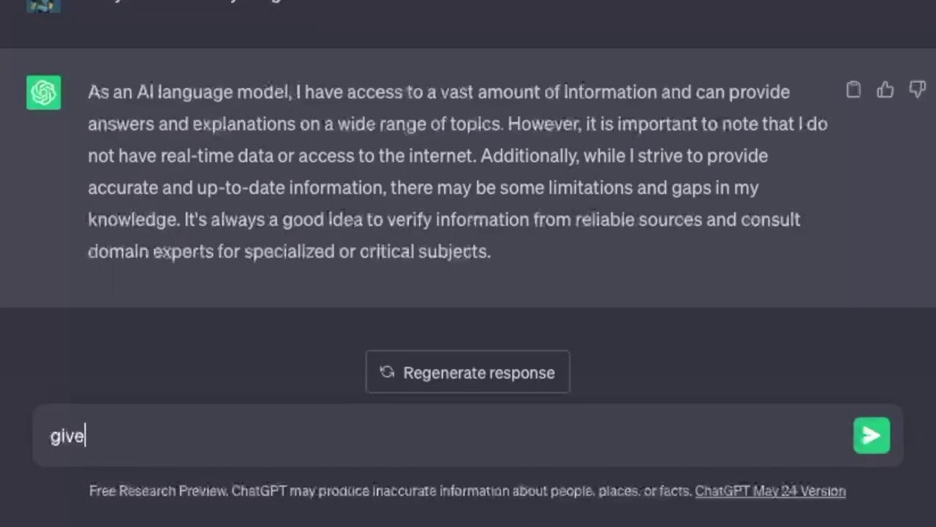
text( song.)
key(Return)
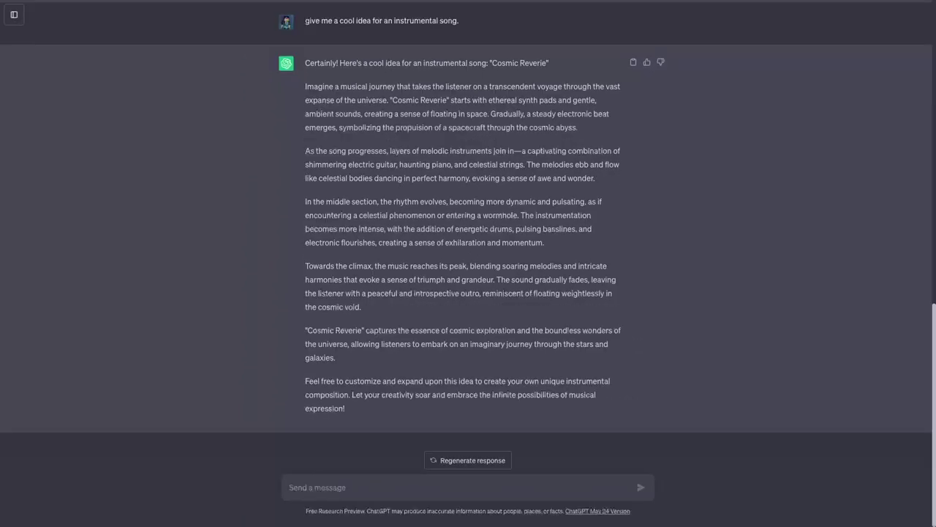
scroll(468, 256, up, 2)
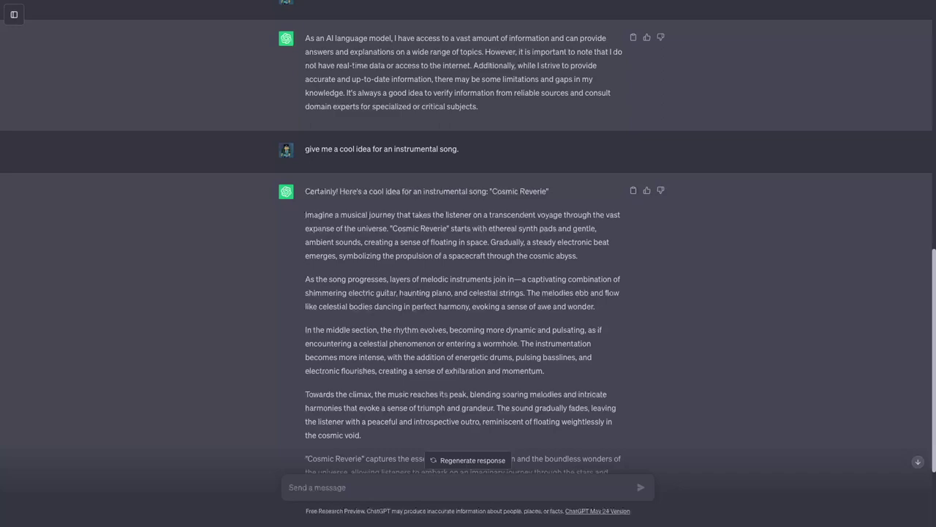
scroll(468, 241, down, 2)
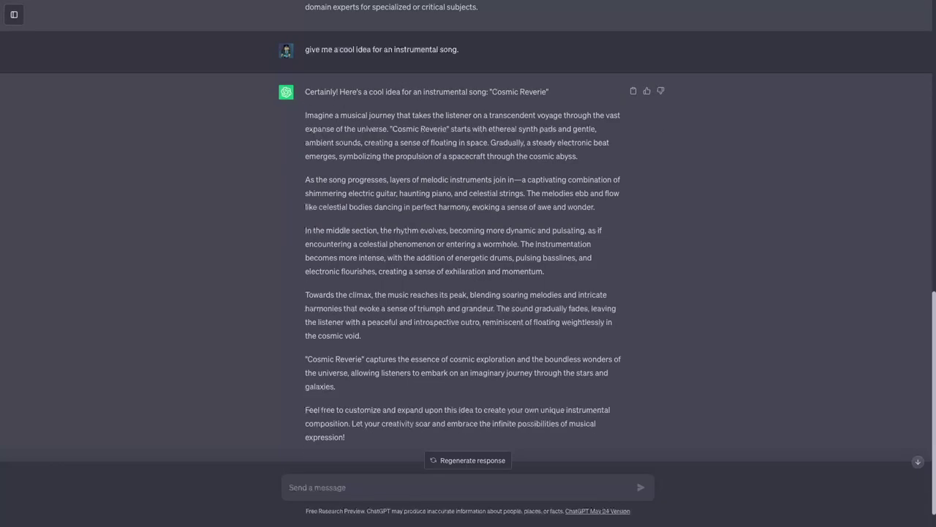
scroll(468, 242, down, 1)
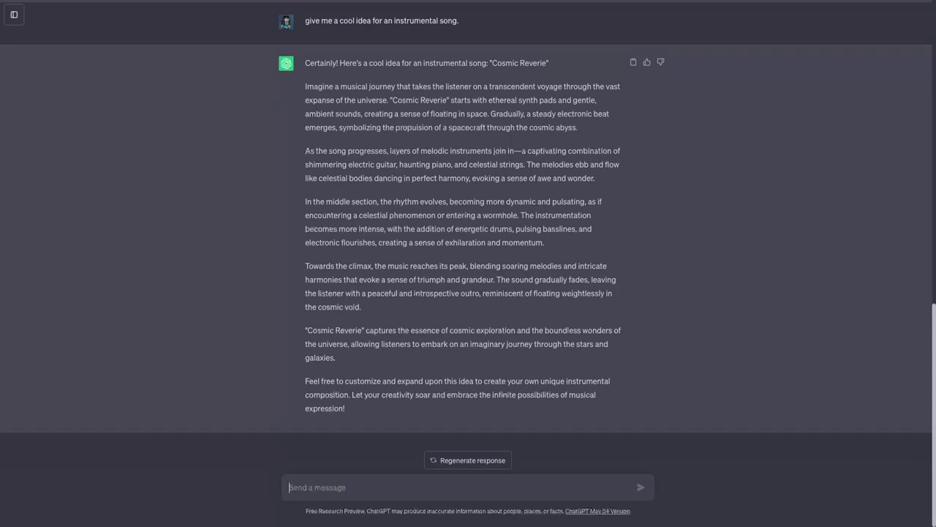
Step: Send the question "what are some tips for running a good YouTube Channel"
text(what are some tips for w=runnin)
key(BackSpace)
key(BackSpace)
key(BackSpace)
key(BackSpace)
key(BackSpace)
key(BackSpace)
key(BackSpace)
key(BackSpace)
text(running a good YouTube Chan)
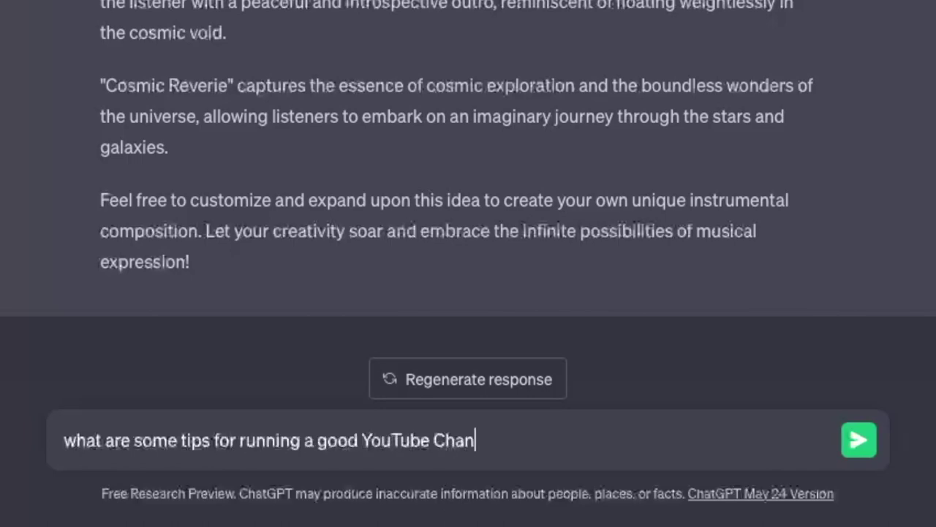
text(nel)
key(Return)
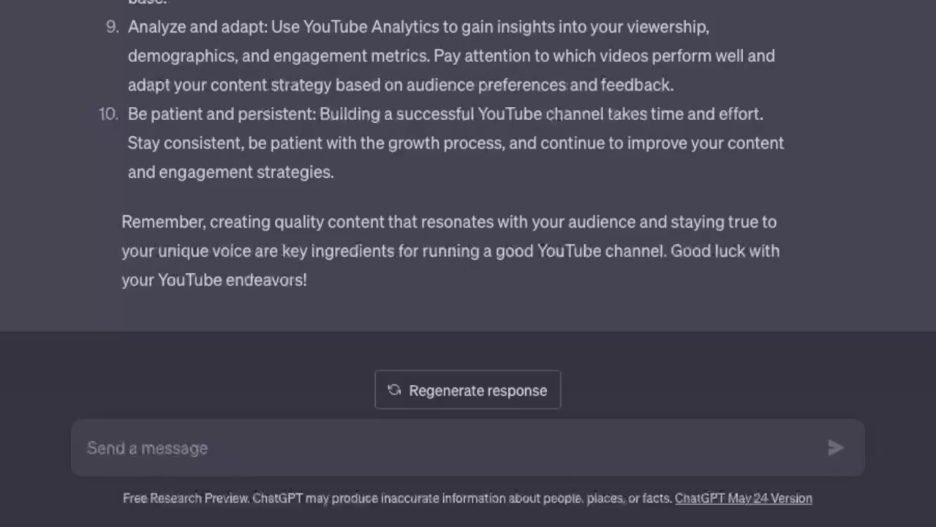
Step: Ask "Who is JJCraft31", followed by "What knowledge do you know that is past September 2021"
text(Who is JJCraft31)
key(Return)
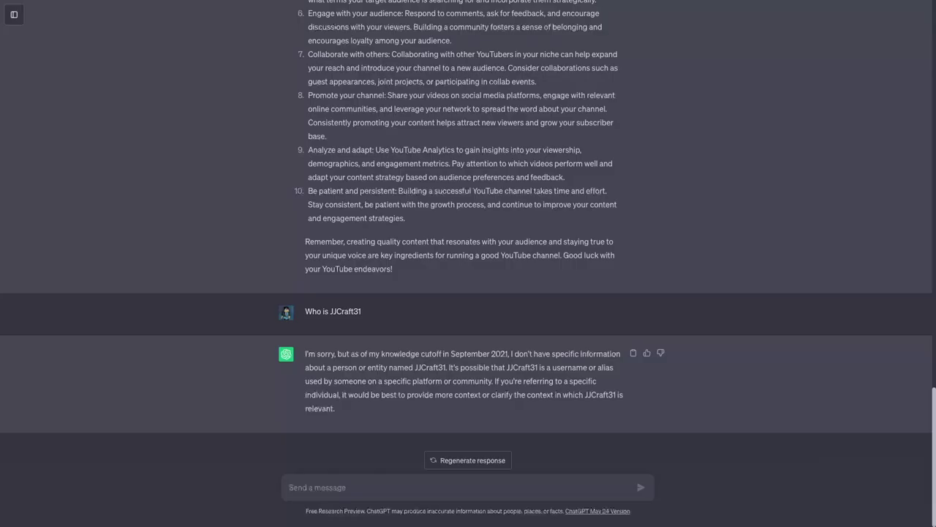
text(What I)
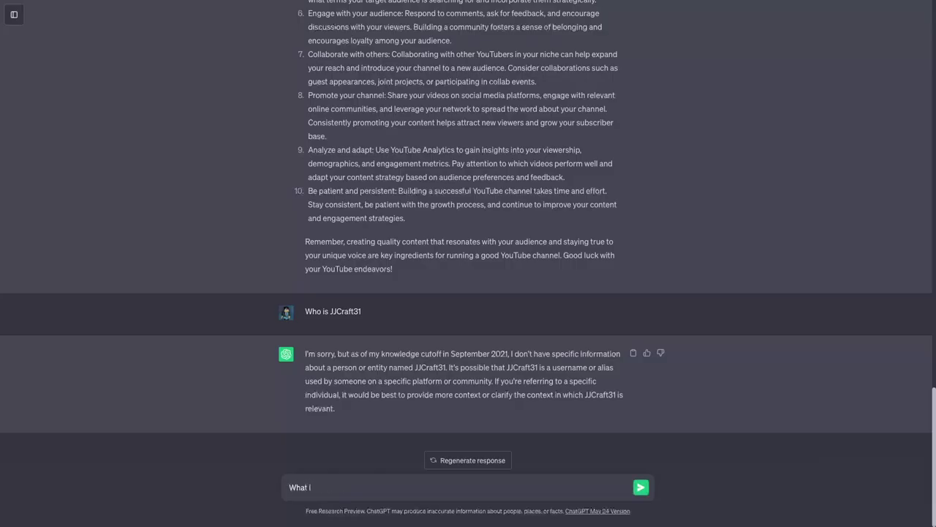
text(nowledge do you know that is past September 2021)
key(Return)
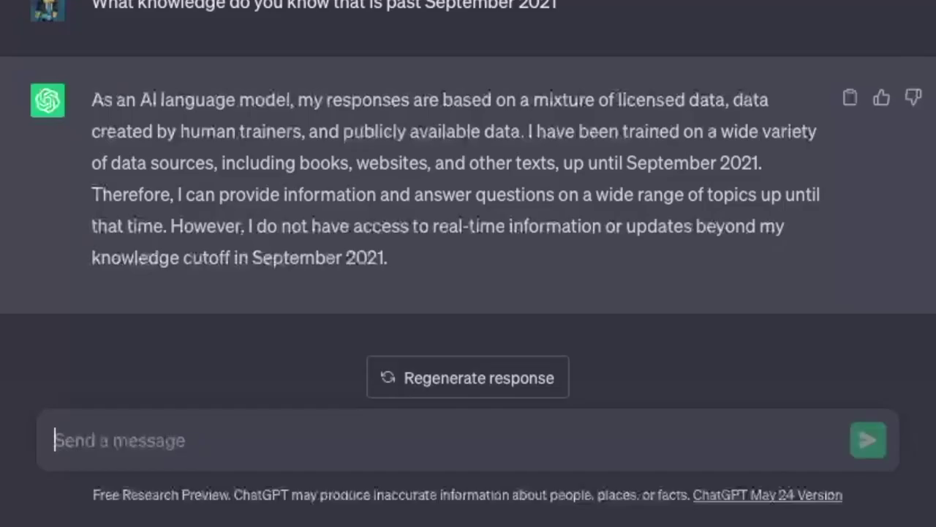
Step: Send the question "How many subscribers does MrBeast have on YouTube"
text(How many subscribers does )
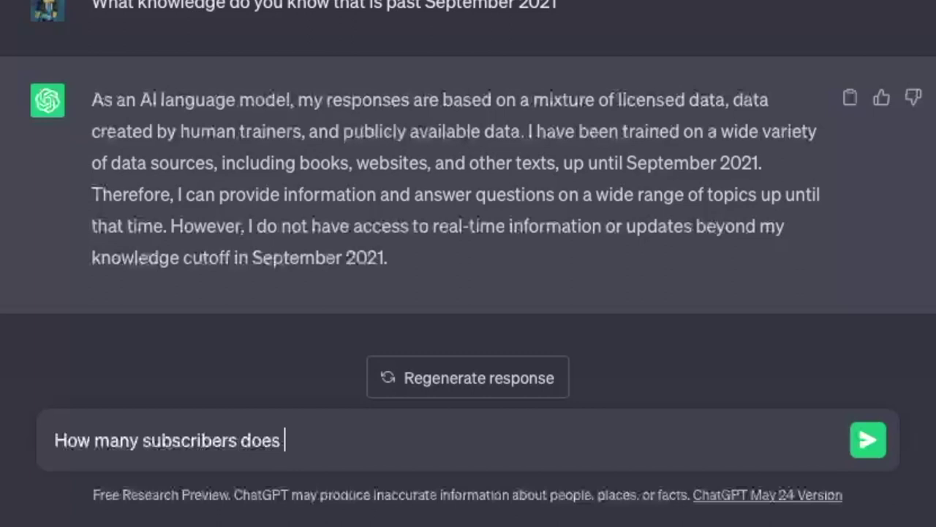
text(MrBeast have on YouTube)
key(Return)
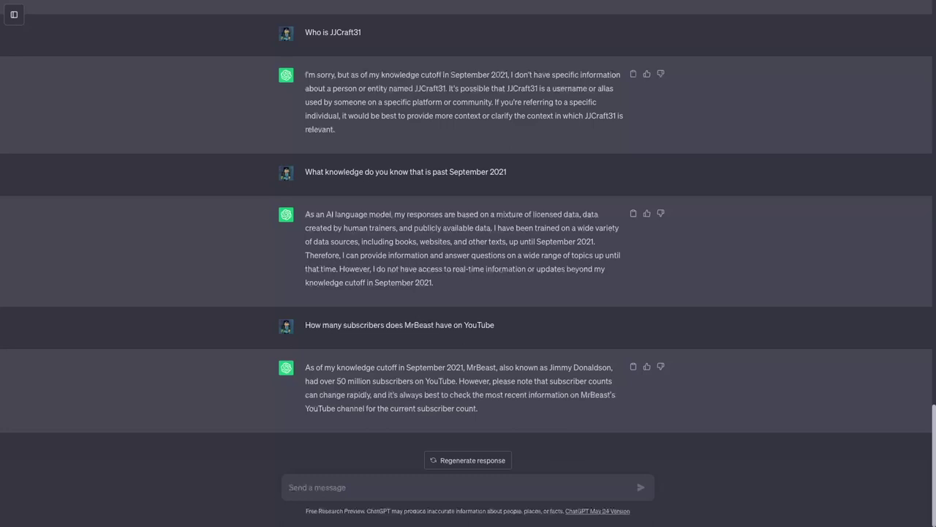
Step: Send the question "What do you know so far about the Super Mario Bros. Movie?"
text(What do you know so far about the Super Mario Bros. )
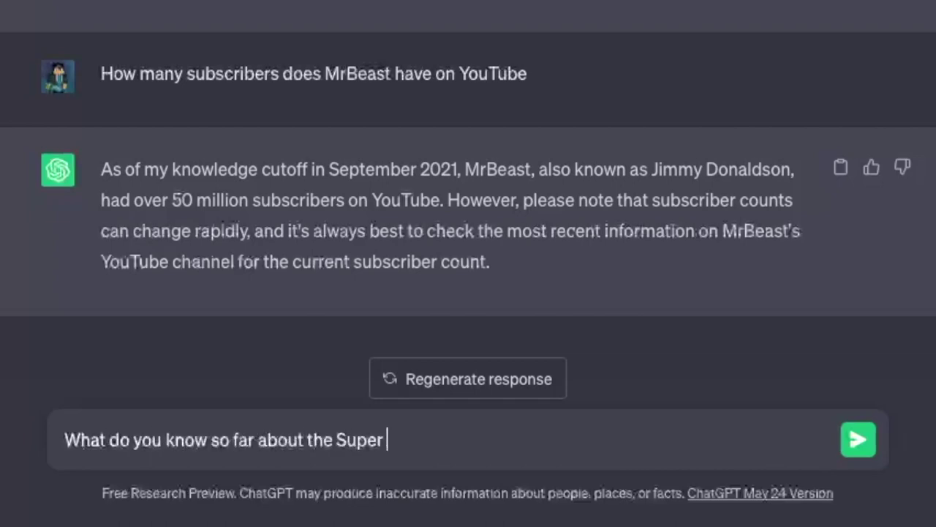
text(Movie?)
key(Return)
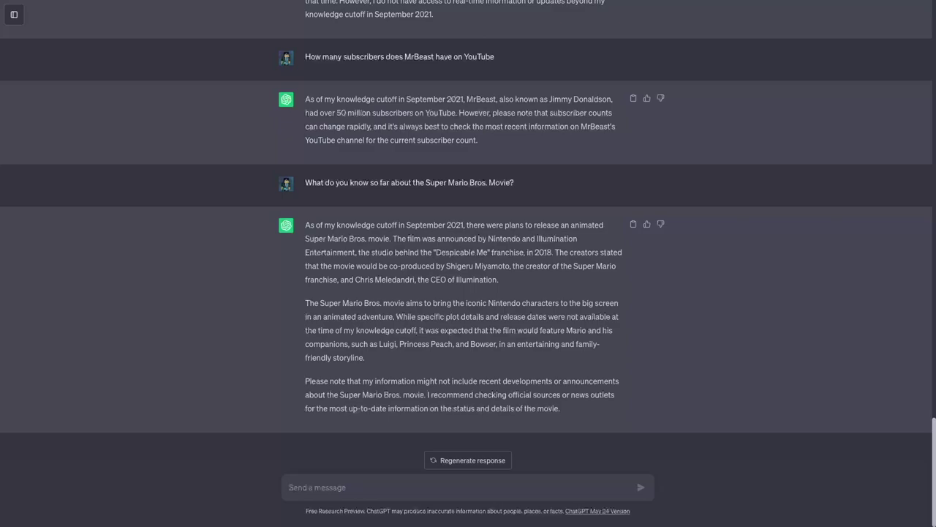
Step: Send the prompt "Write some clean and humorous lyrics about Ai Generated media."
text(Write some clean and humorous lyrics a)
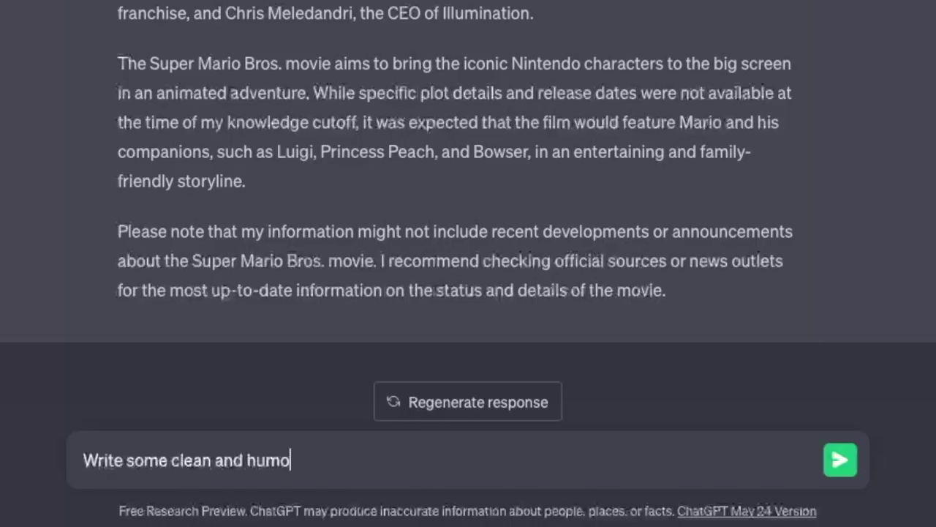
text(bout Ai Generated media.)
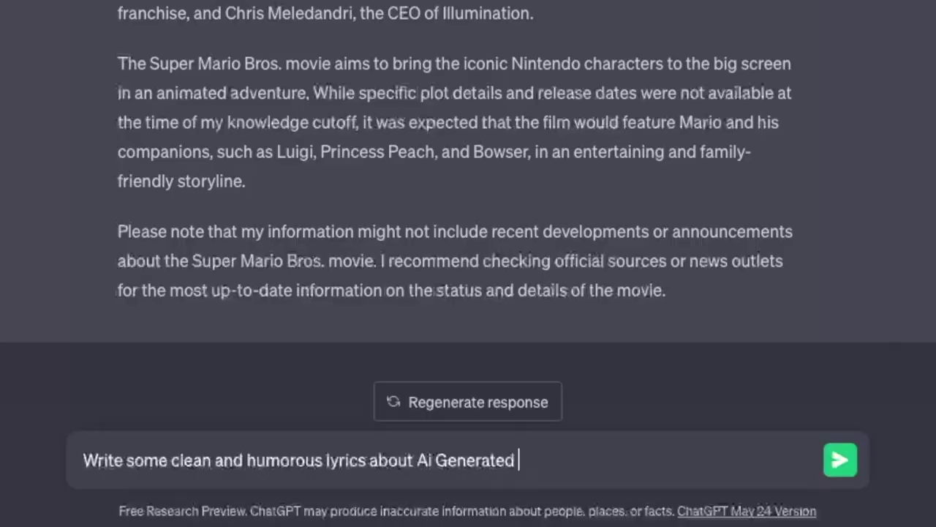
key(Return)
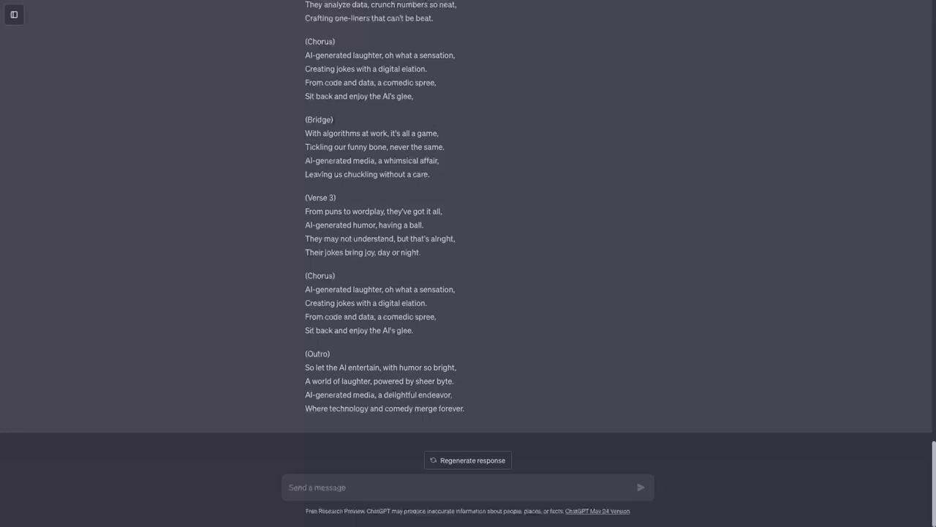
Step: Request lyrics that are funny and humorous rather than pertaining to humor, and stop the reply while it is being generated
text(I don't what lyrics pertaining to humor. I want them)
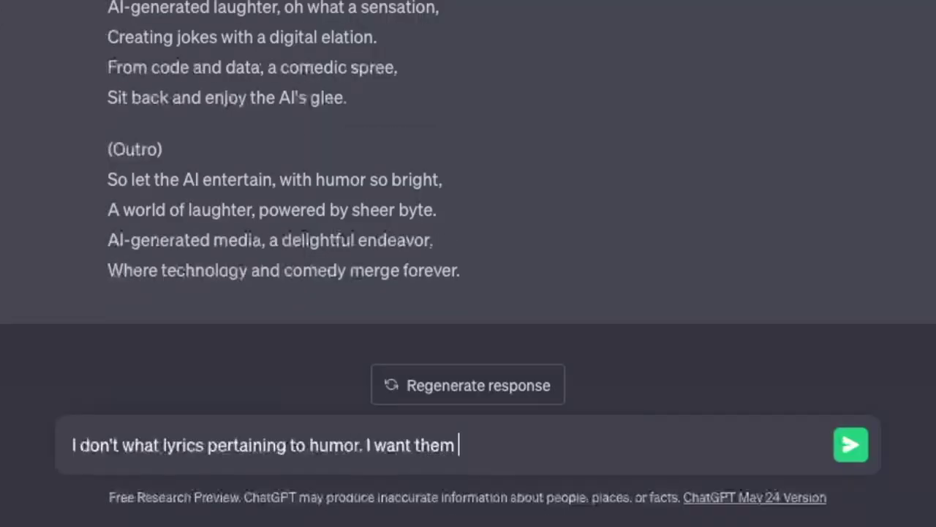
key(BackSpace)
key(BackSpace)
text(lyrics to be funny and humorous)
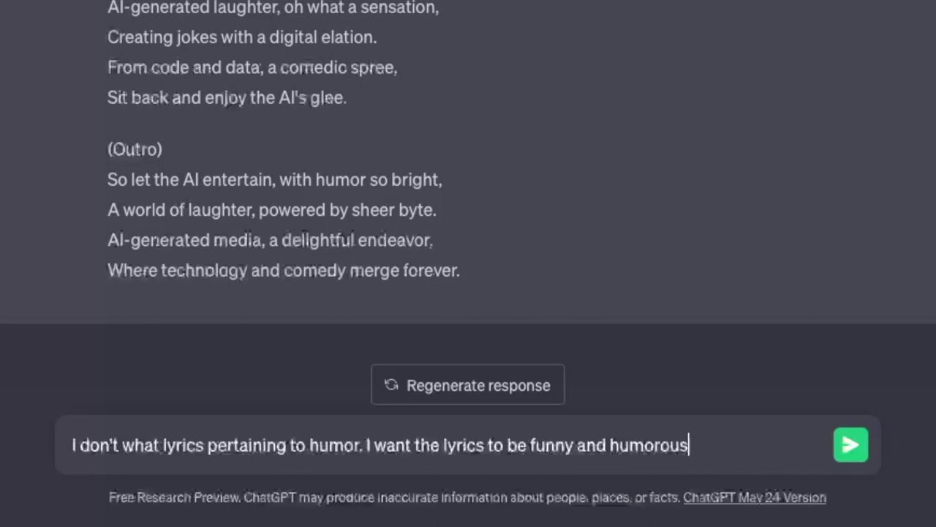
key(Return)
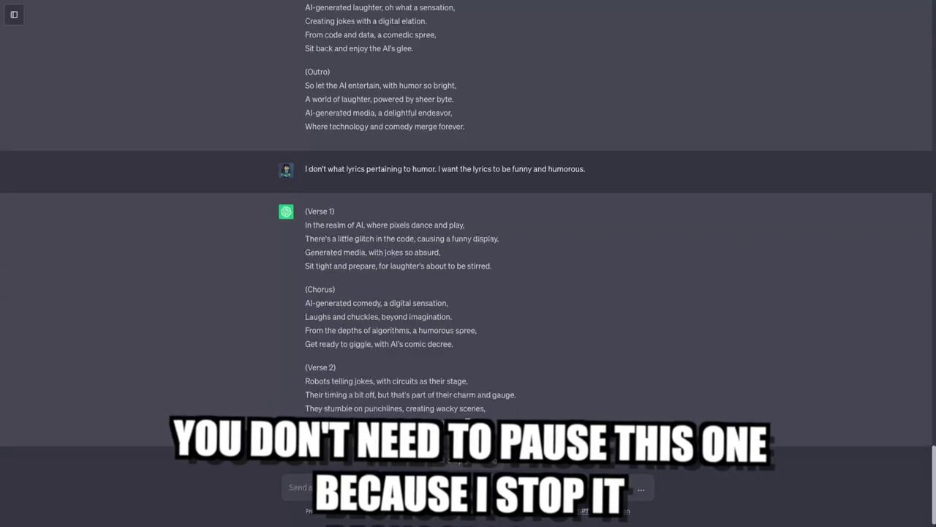
click(468, 459)
Step: Send the simplified prompt "Write some lyrics about Ai", leaving out the word "generated"
text(Write some lyrics about AI-generated)
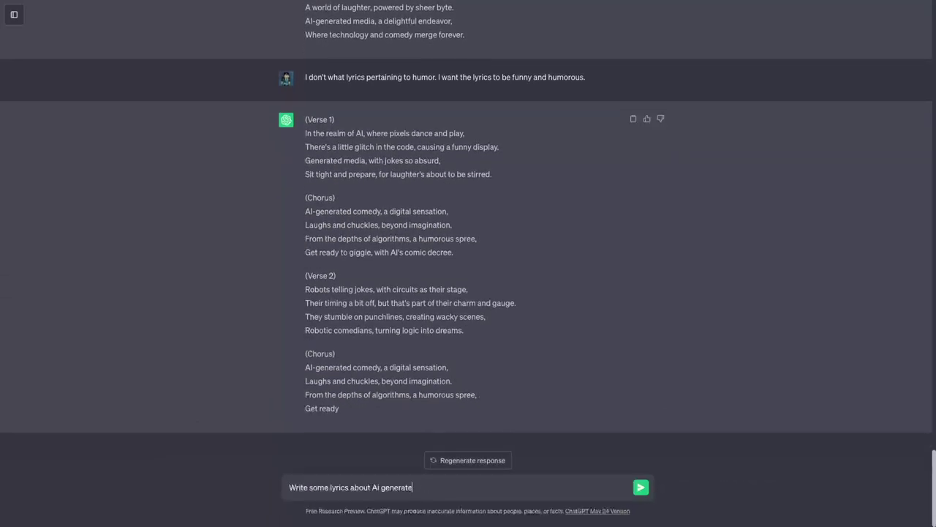
key(BackSpace)
key(BackSpace)
key(BackSpace)
key(BackSpace)
key(BackSpace)
key(BackSpace)
key(BackSpace)
key(BackSpace)
key(BackSpace)
key(BackSpace)
key(Return)
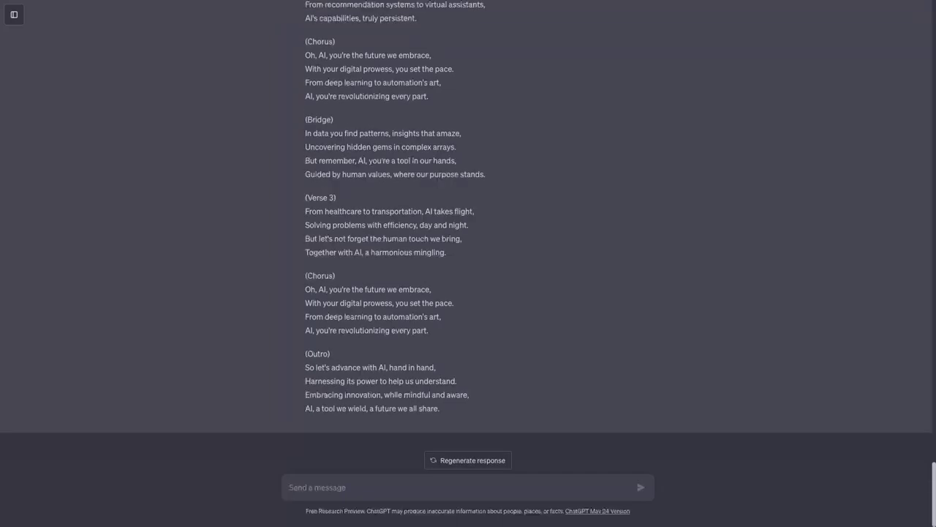
Step: Send the follow-up "Add a bit of humor" to have the AI lyrics revised
text(Add a bit of humor)
key(Return)
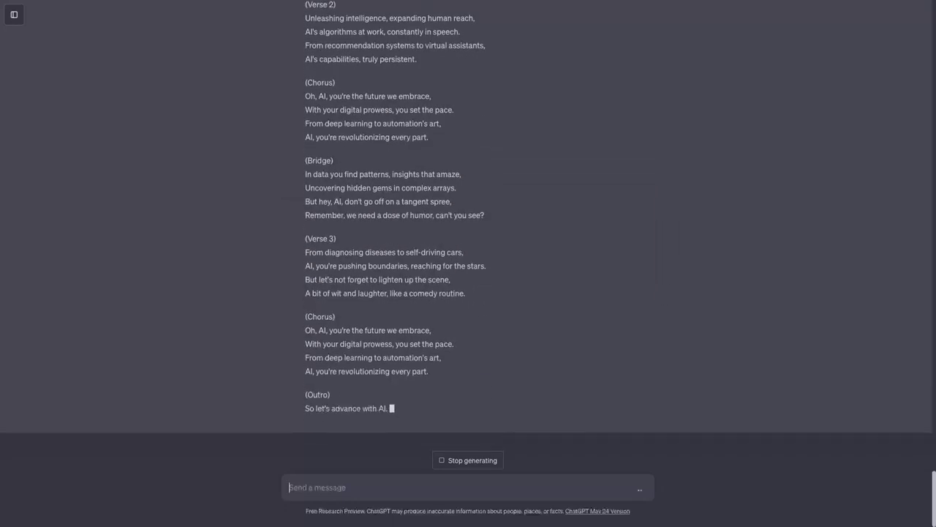
text(make)
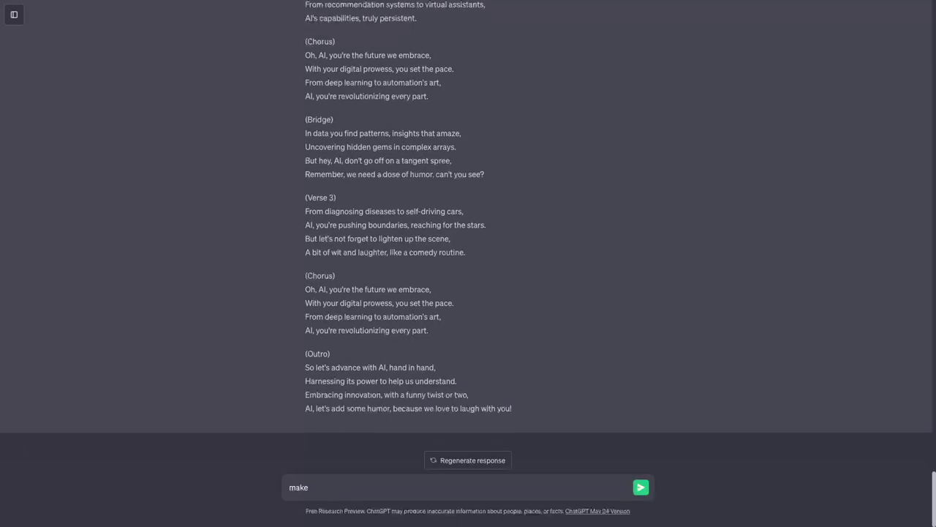
key(BackSpace)
key(BackSpace)
key(BackSpace)
key(BackSpace)
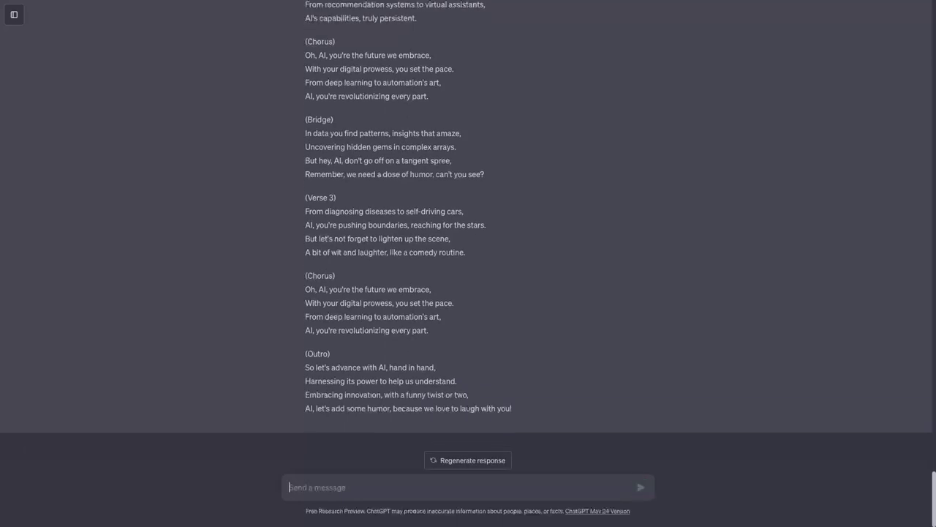
Step: Ask for the lyrics to be made humorous but not about humor
text(make the lyric humorous but not about hum)
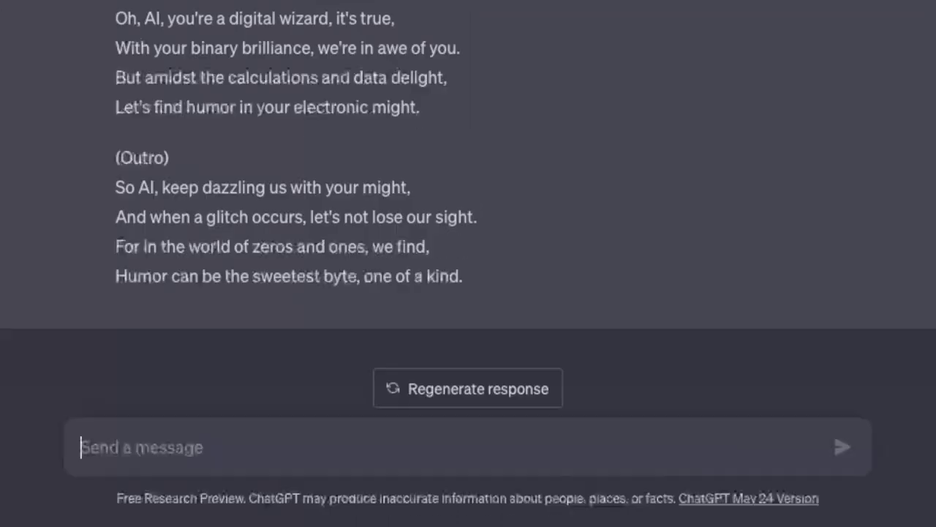
Step: Send the prompt "Invent a new word for the English Language"
text(Invent a new word for Eng)
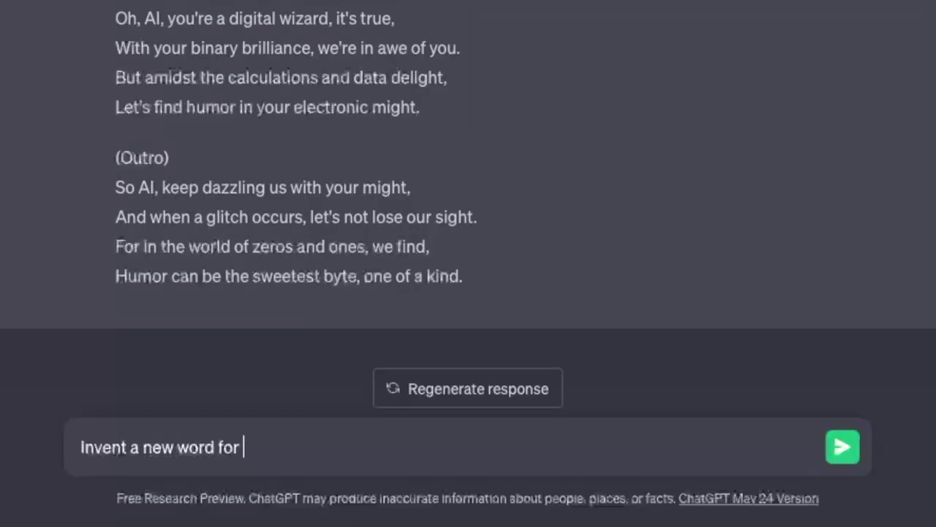
key(BackSpace)
key(BackSpace)
key(BackSpace)
text(the English Language)
key(Return)
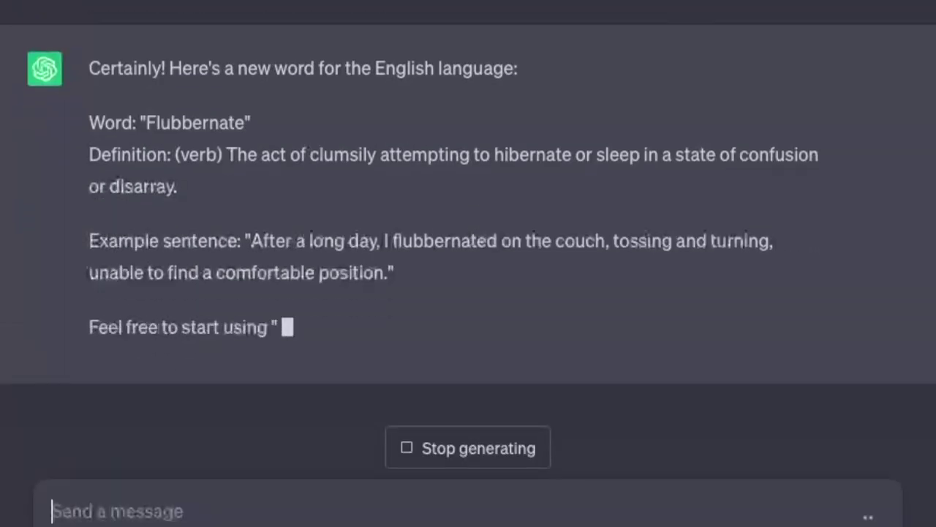
Step: Request two more invented words with the follow-ups "try another one" and "Try another"
text(try another one)
key(Return)
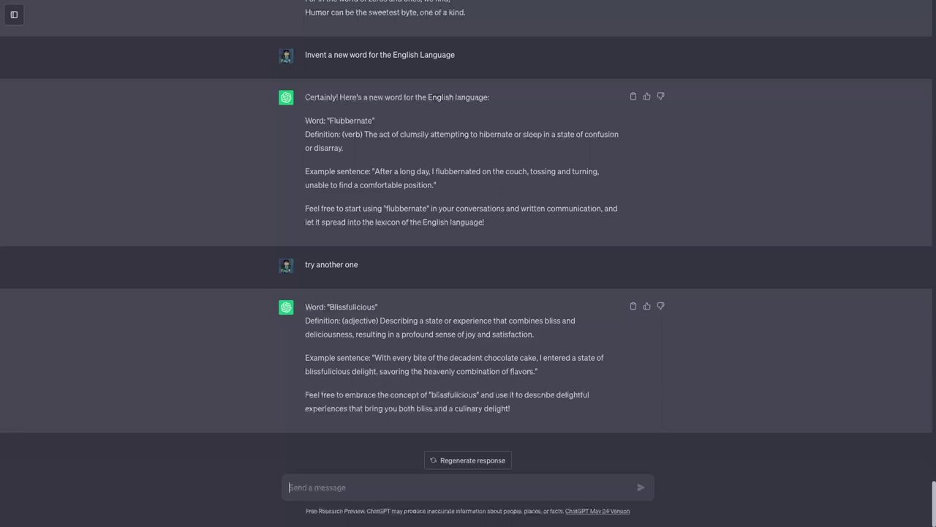
text(Try another)
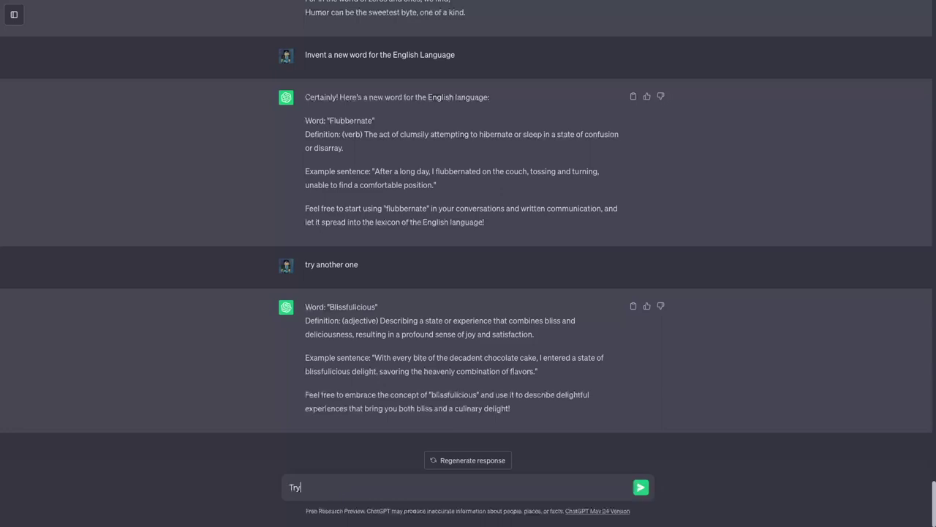
key(Return)
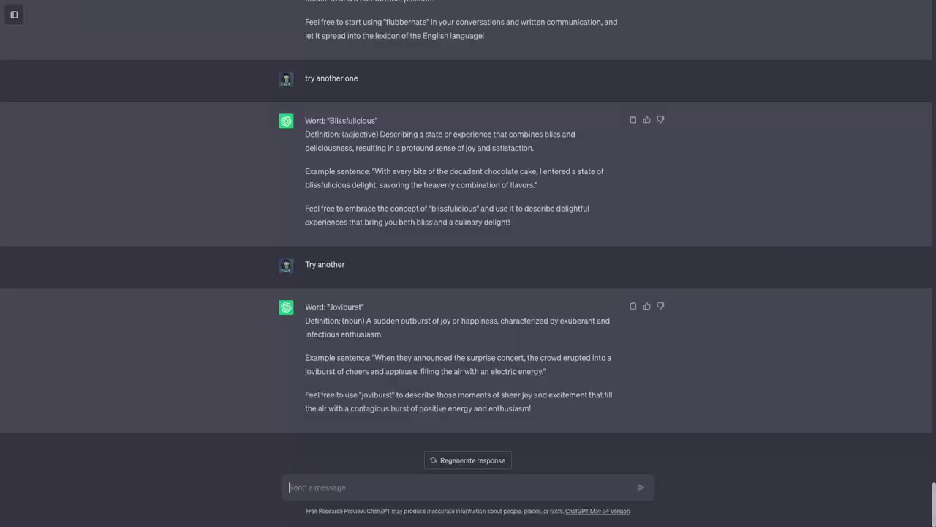
Step: Ask for an invented word without combining words, followed by the request "try to make not a compound word"
text(try not to combine w)
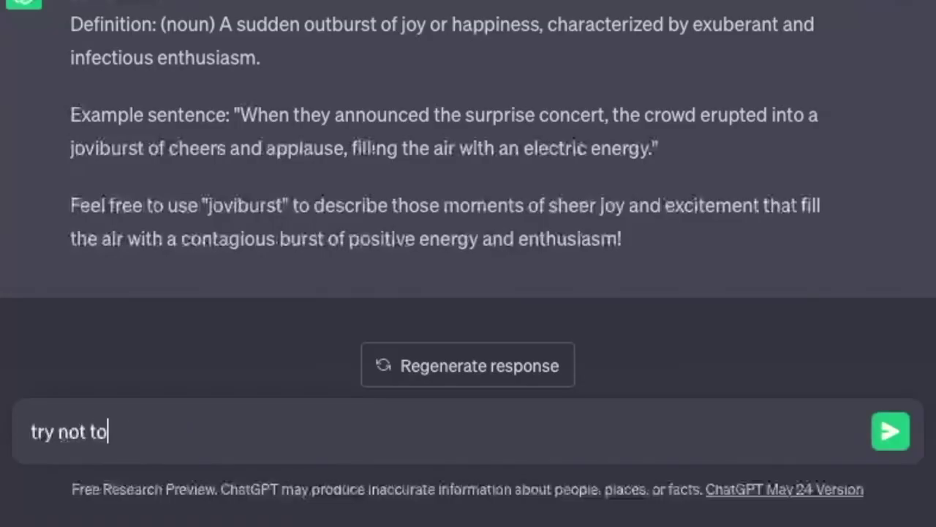
text(ords)
key(Return)
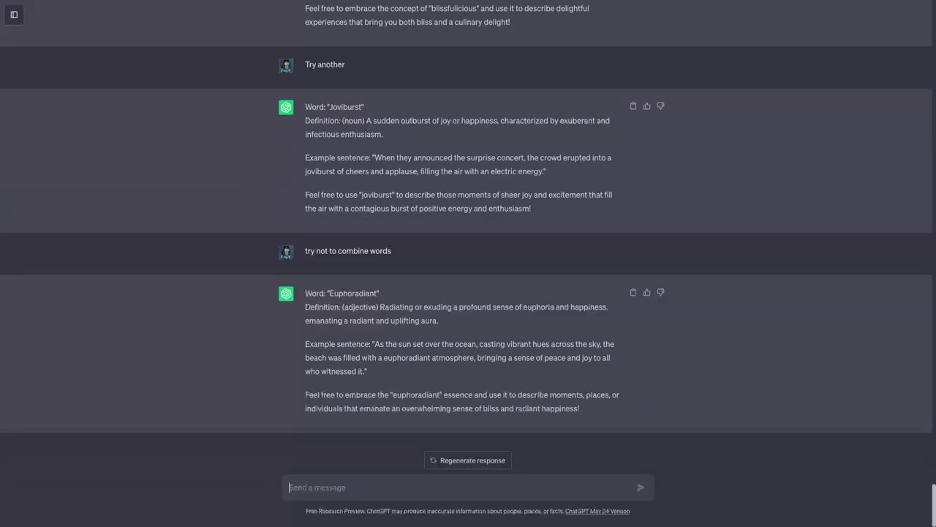
text(try to make not a co)
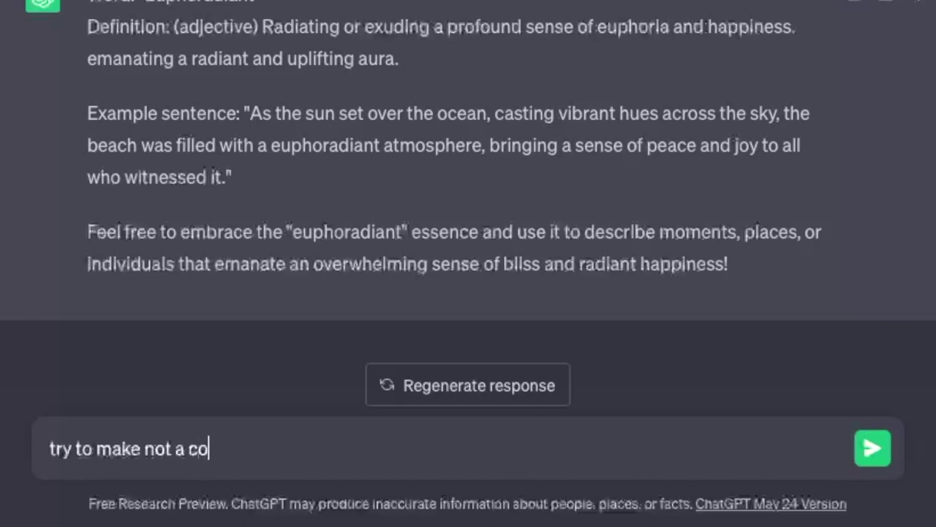
text(mpound words)
key(Return)
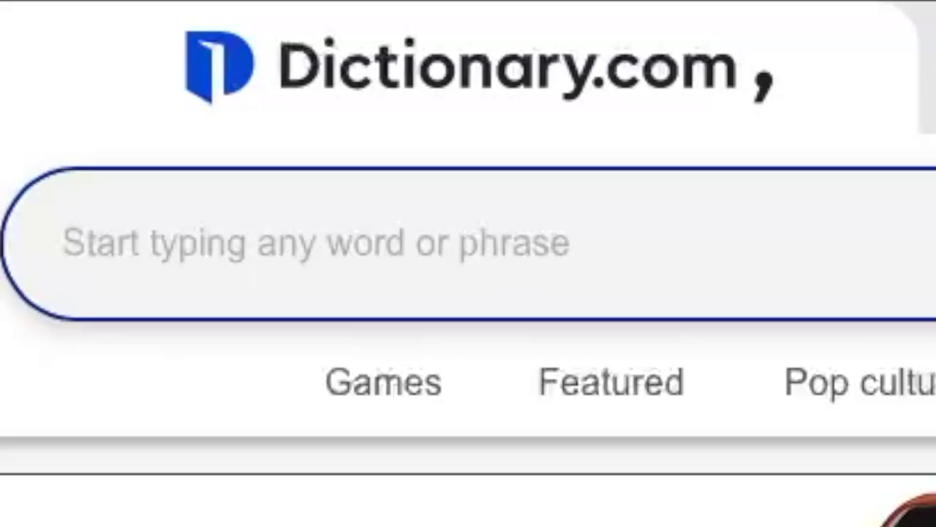
Step: Switch to Dictionary.com and enter the invented word "euphoradiant" to look it up
text(euphoradian)
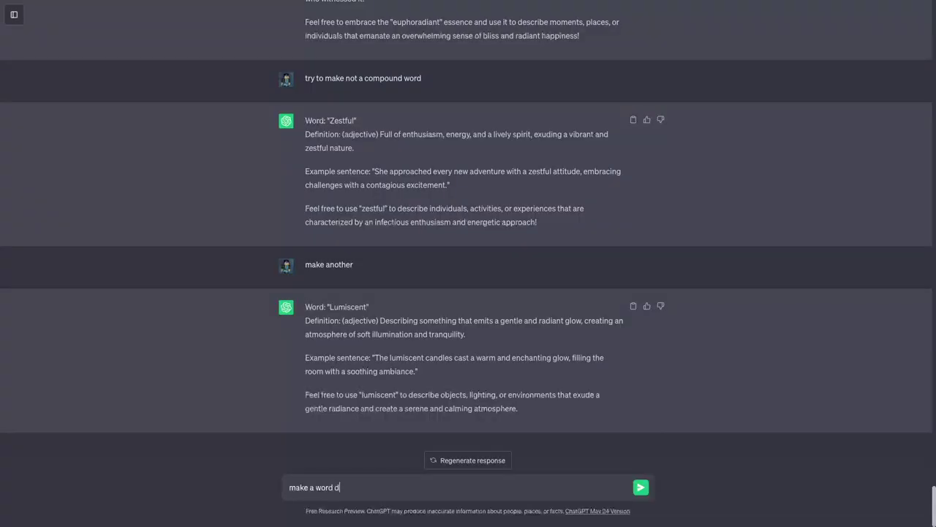
Step: Return to ChatGPT and send the request "make a word that doesn't exist"
text(doesn't exist)
key(Return)
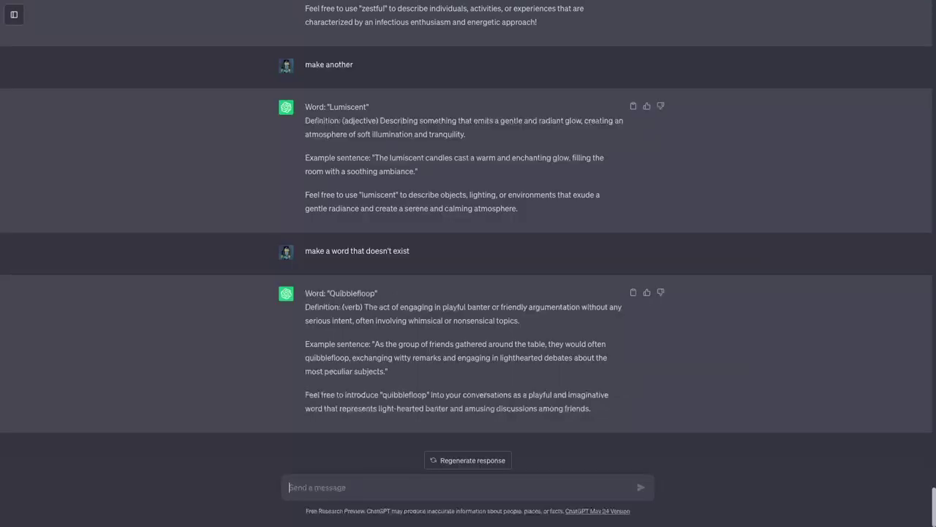
Step: Send the prompt "invent a new number" and request a second one with "make another"
text(invent a new number)
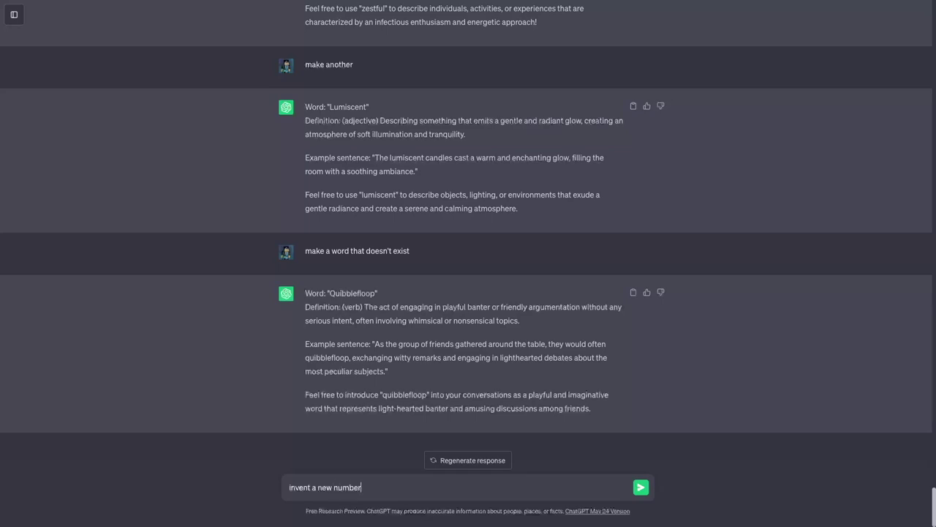
key(Return)
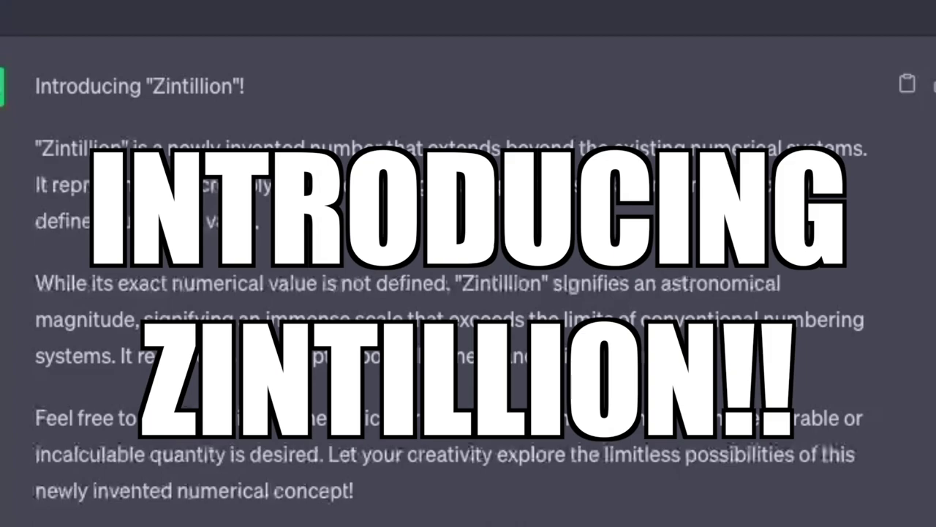
text(make another)
key(Return)
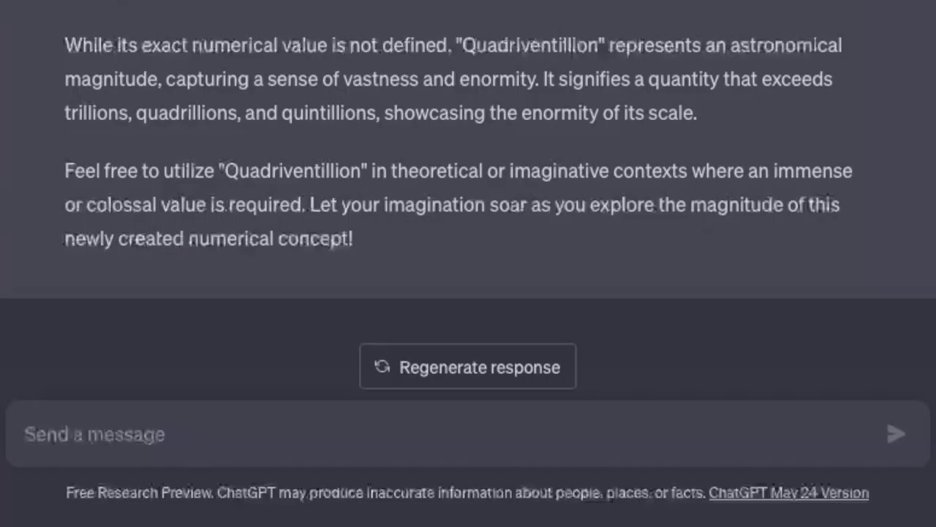
Step: Send the prompt "Give me a funny idea for a shirt for merchandise", replacing the initial "Give me a new shirt" wording
text(Give me a new shirt)
key(BackSpace)
key(BackSpace)
key(BackSpace)
key(BackSpace)
key(BackSpace)
key(BackSpace)
key(BackSpace)
key(BackSpace)
key(BackSpace)
key(BackSpace)
key(BackSpace)
key(BackSpace)
key(BackSpace)
key(BackSpace)
key(BackSpace)
key(BackSpace)
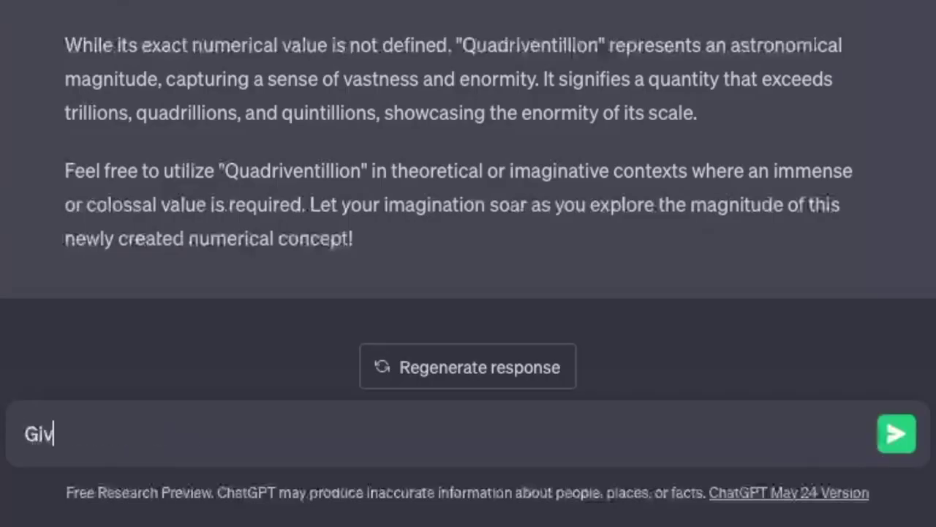
text(e me a funny idea for a shirt for merchandise)
key(Return)
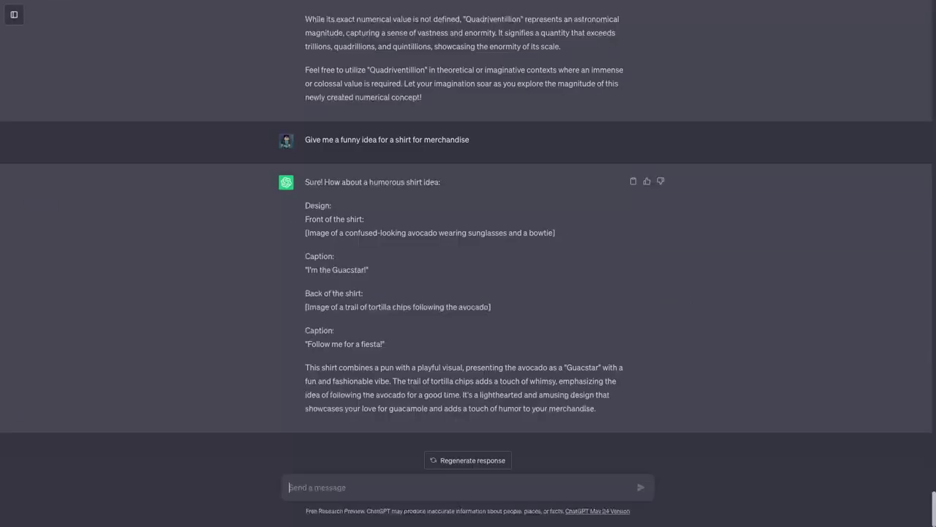
Step: Ask for the shirt idea to be revised with "make it about Minecraft/YouTube"
text(make it about Minecraft/You)
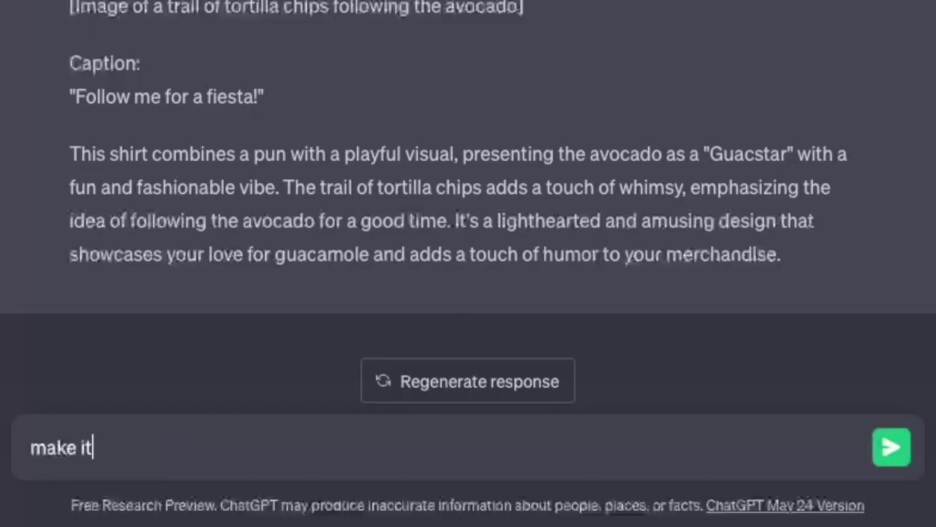
text(Tube)
key(Return)
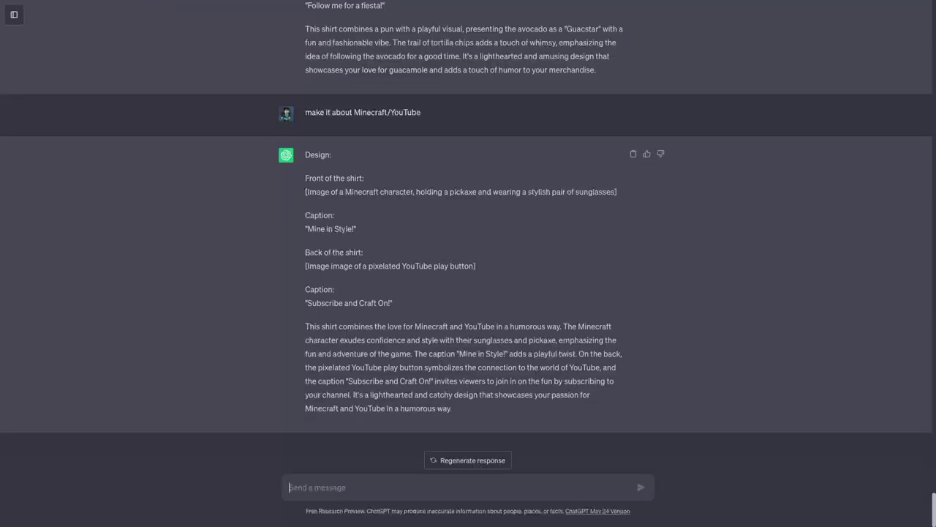
Step: Request the design as a text shirt with no images, and ask for another version with "try again"
text(make it a text shirt with no images)
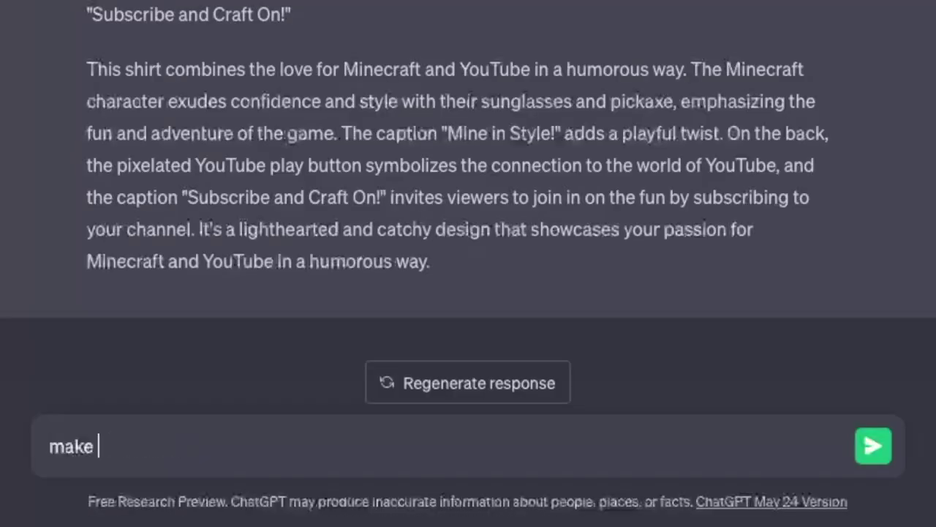
key(Return)
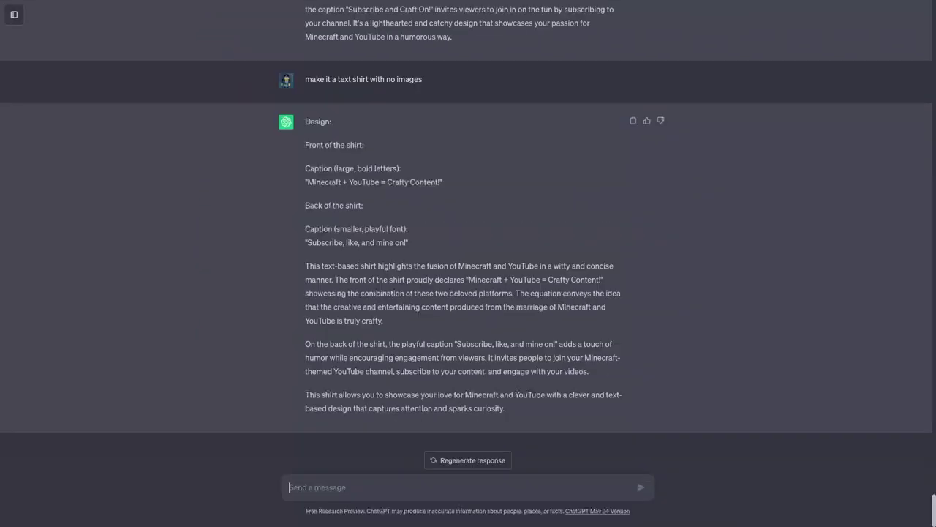
text(try again)
key(Return)
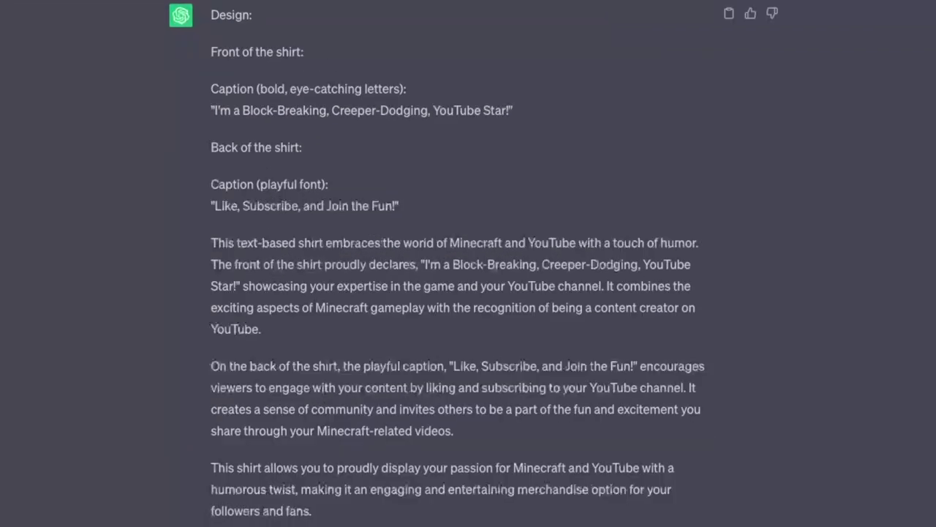
Step: Ask for a funny text shirt idea and follow up with "make it a normal text shirt"
text(give me a funny text shirt ide)
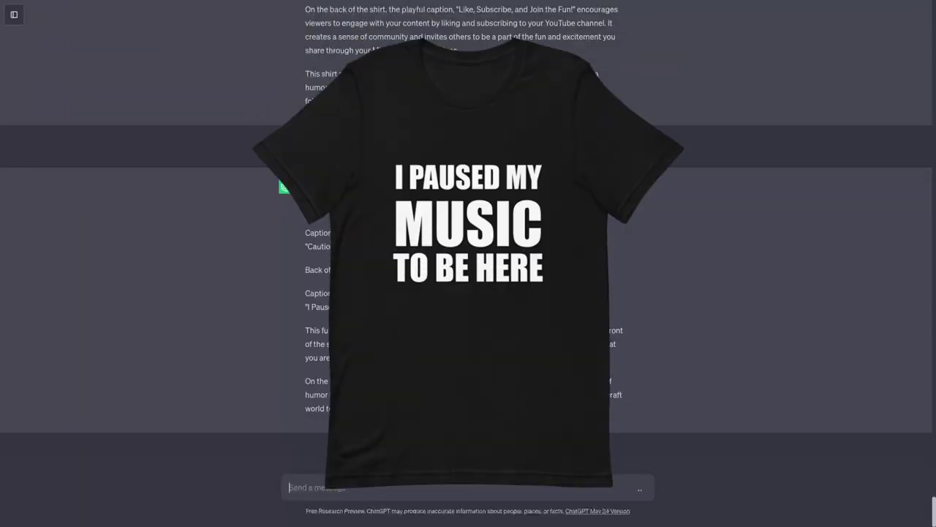
text(make it a)
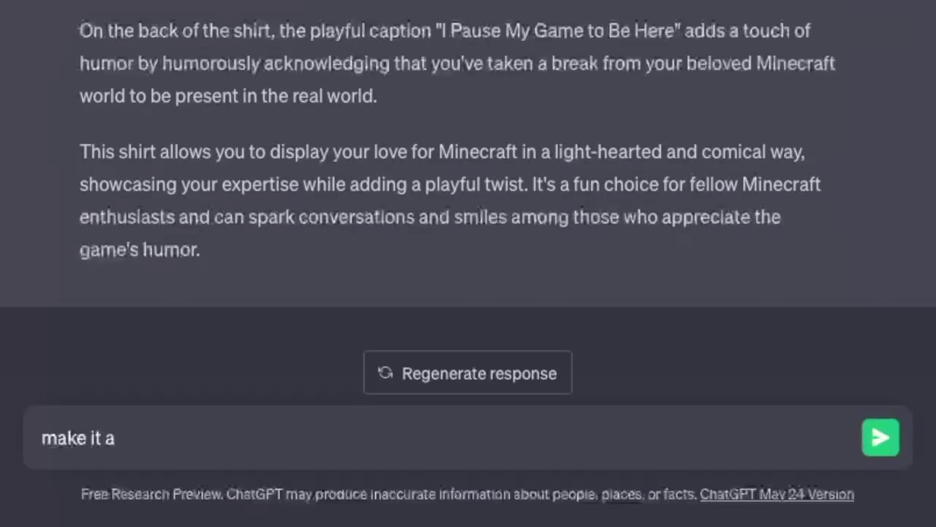
text( normal text shirt)
key(Return)
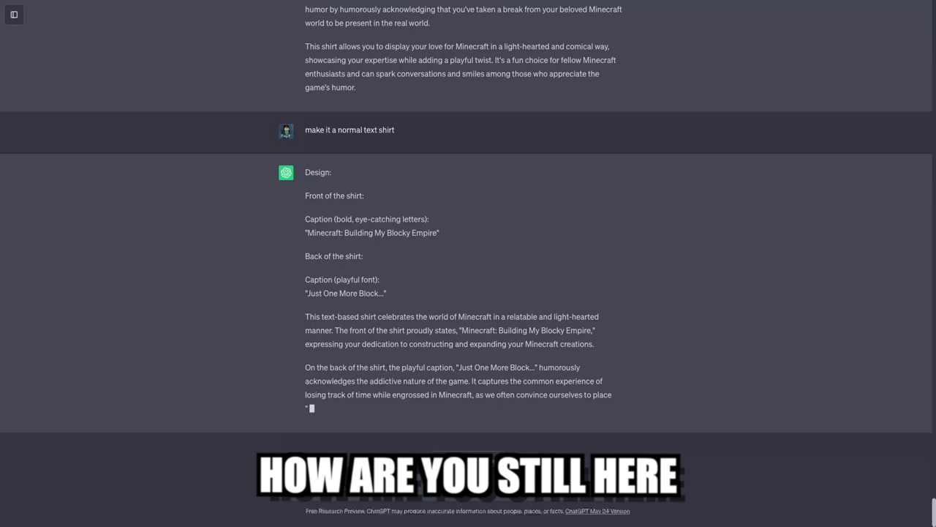
Step: Ask for the shirt to be about music only, and request another attempt
text(make it about music only)
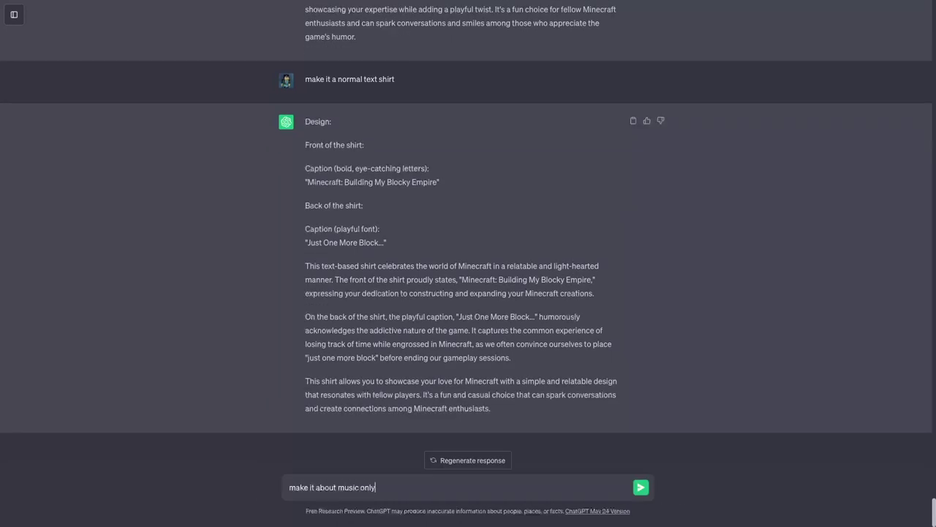
key(Return)
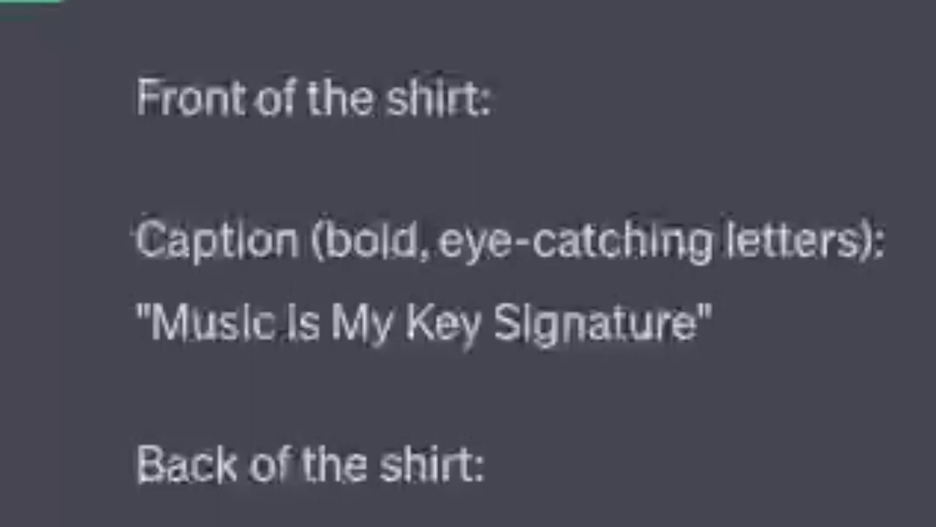
text(try agin)
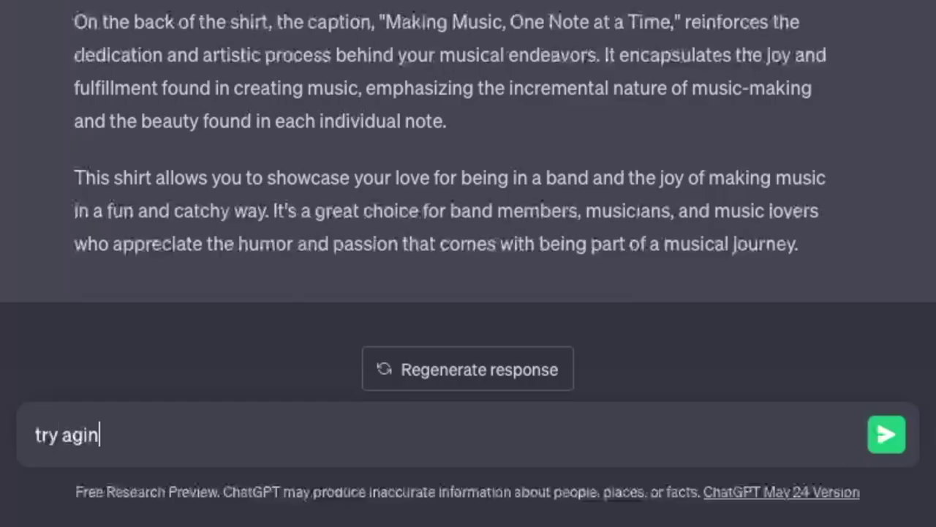
key(Return)
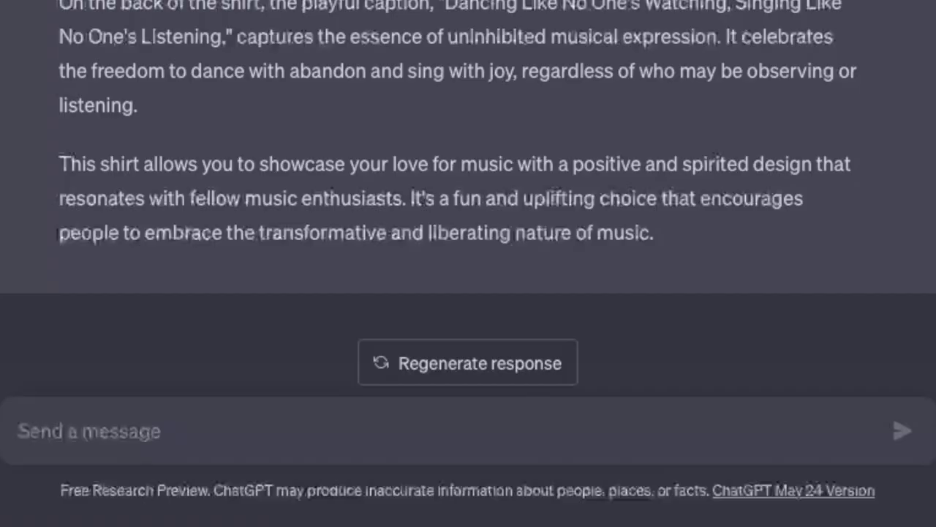
Step: Send the prompt "Write chords for a intense combat orchestral"
text(Write chords for)
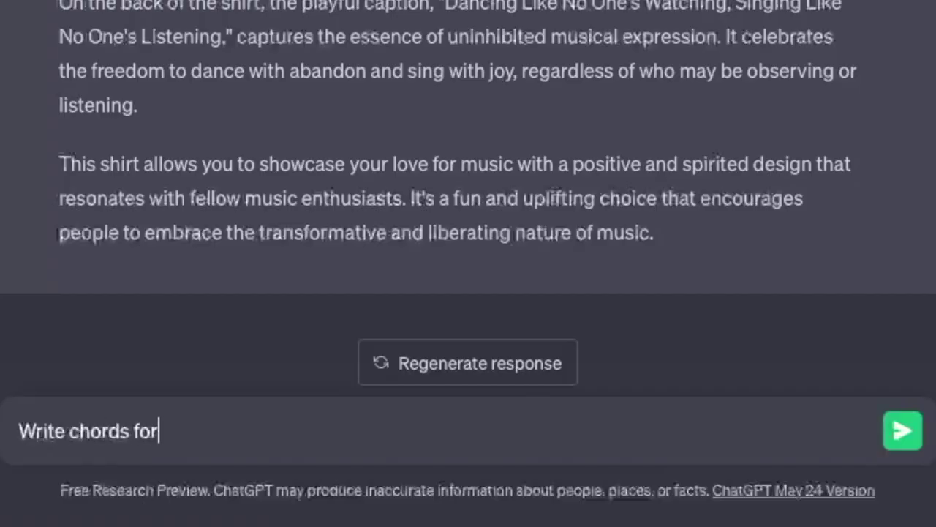
text( a intense combat orchestral)
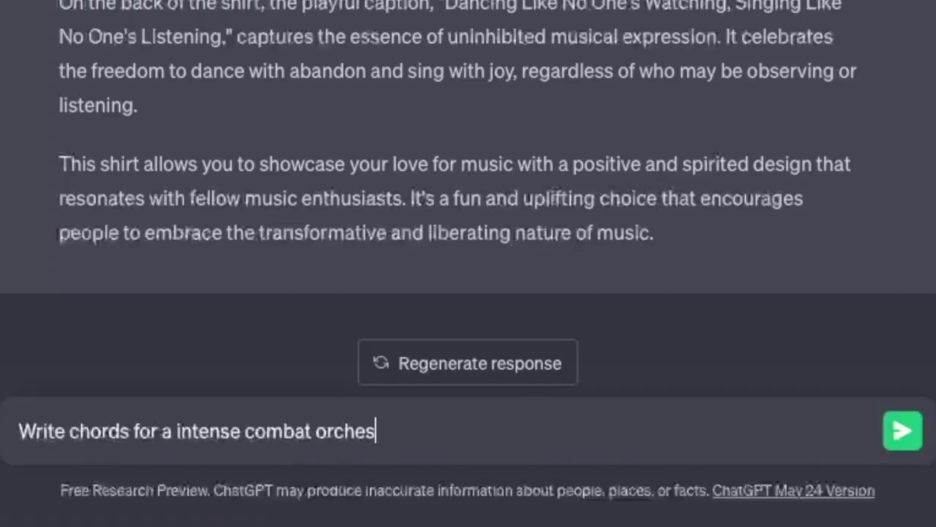
key(Return)
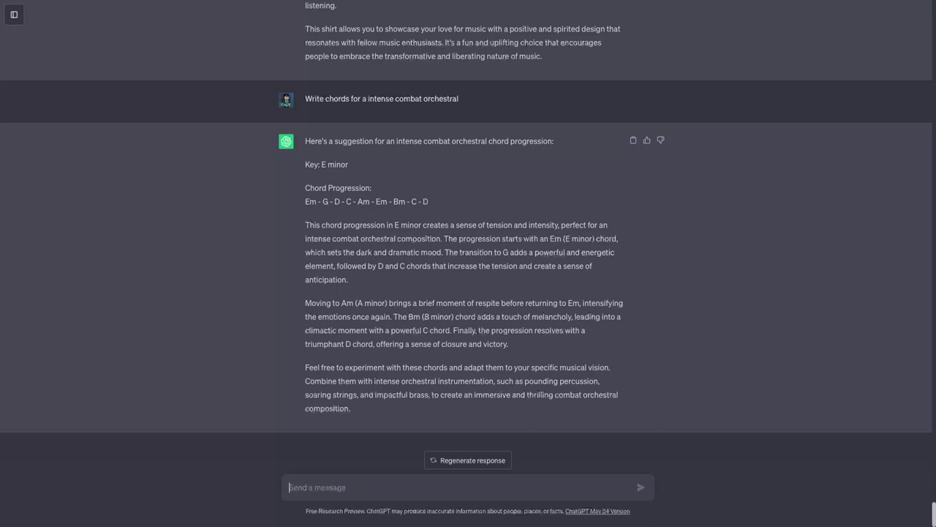
Step: Send the question "Is there a question you can't answer"
text(I)
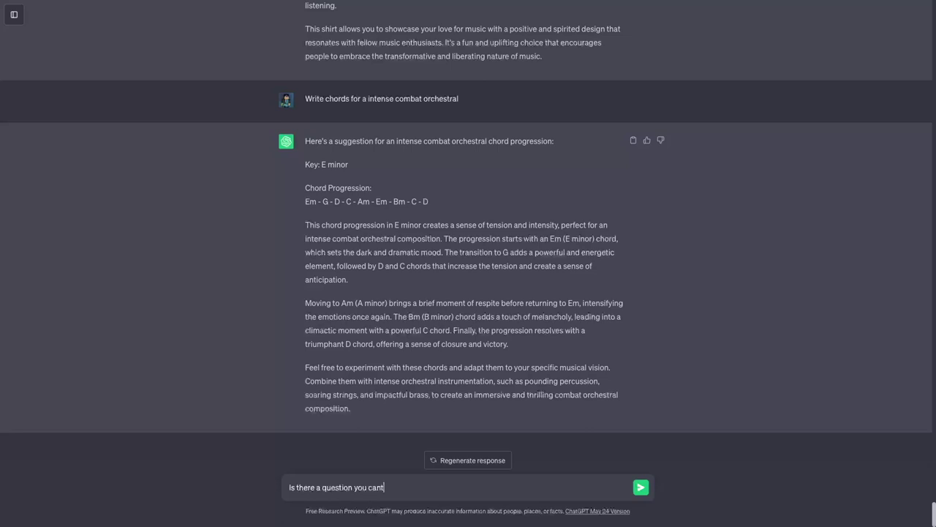
text(s there a question you can't a)
text(nswer)
key(Return)
Step: Ask for one specific question that the chatbot can't answer
text(name a)
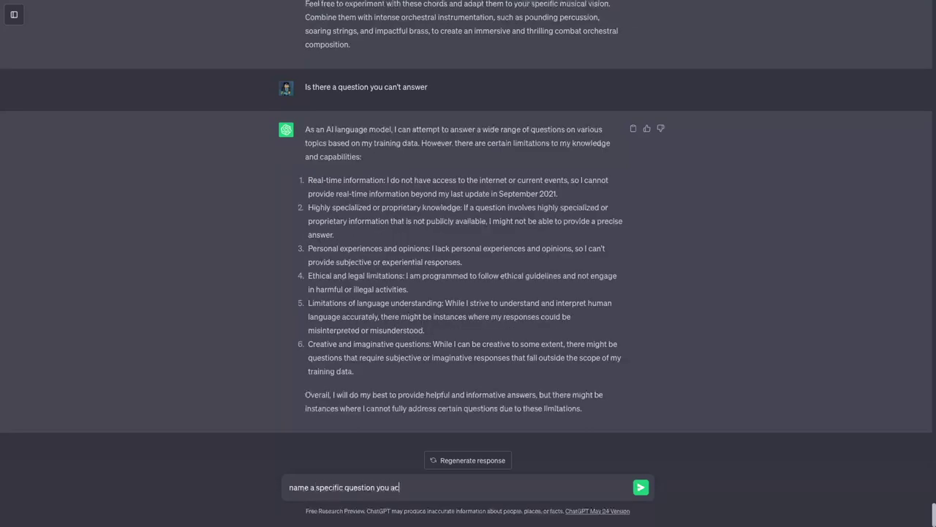
text( specific question you c)
text(an't anser)
key(Return)
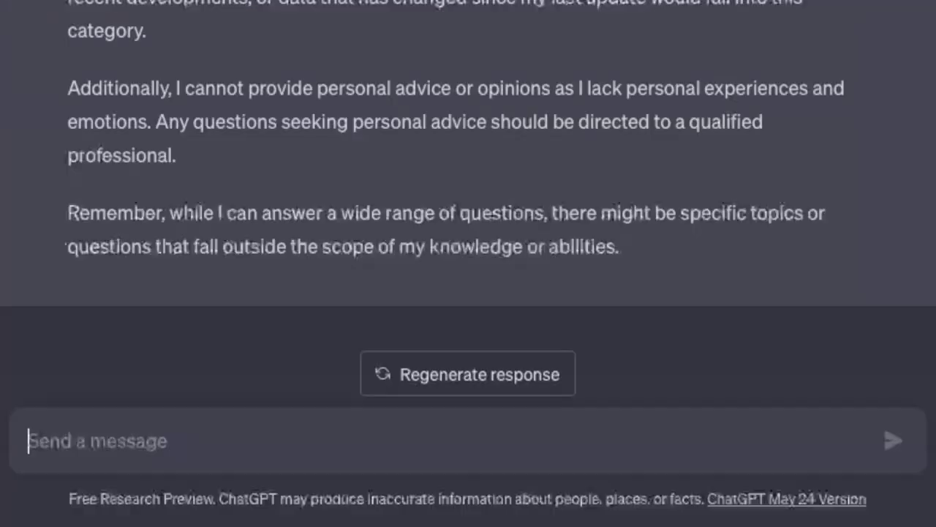
Step: Request a short, funny outro for a YouTube video, and ask for it from a Minecraft-playing, music making perspective
text(write me a short, funny outro for a YouTube video)
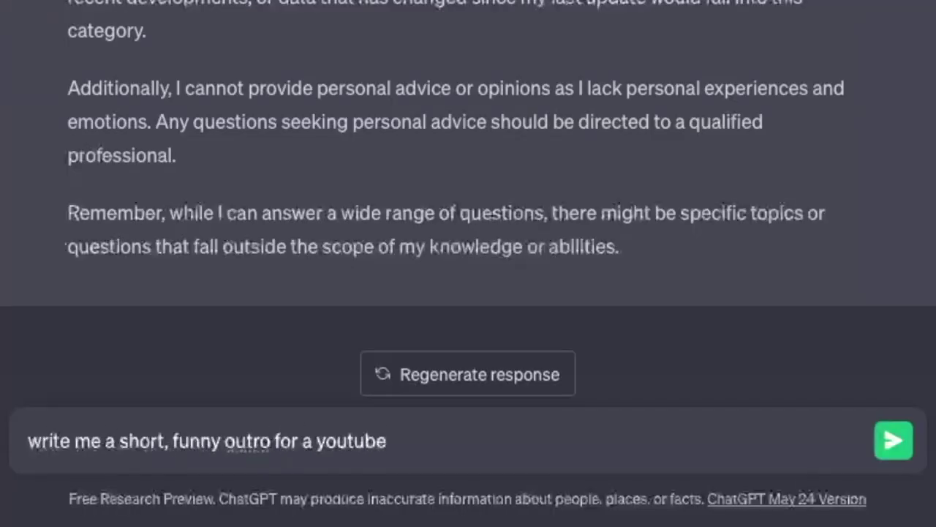
key(Return)
text(make it from a Minecraft pl)
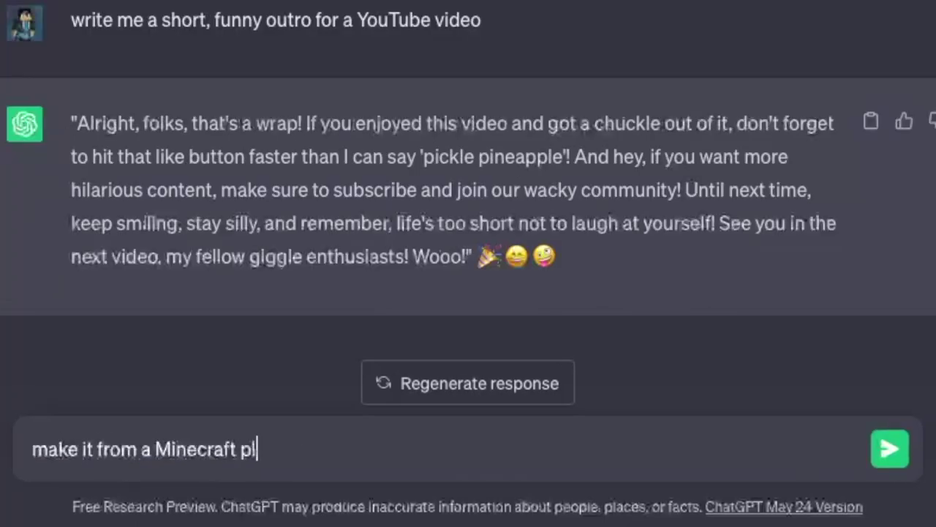
key(BackSpace)
key(BackSpace)
key(BackSpace)
text(-playing, music making pers)
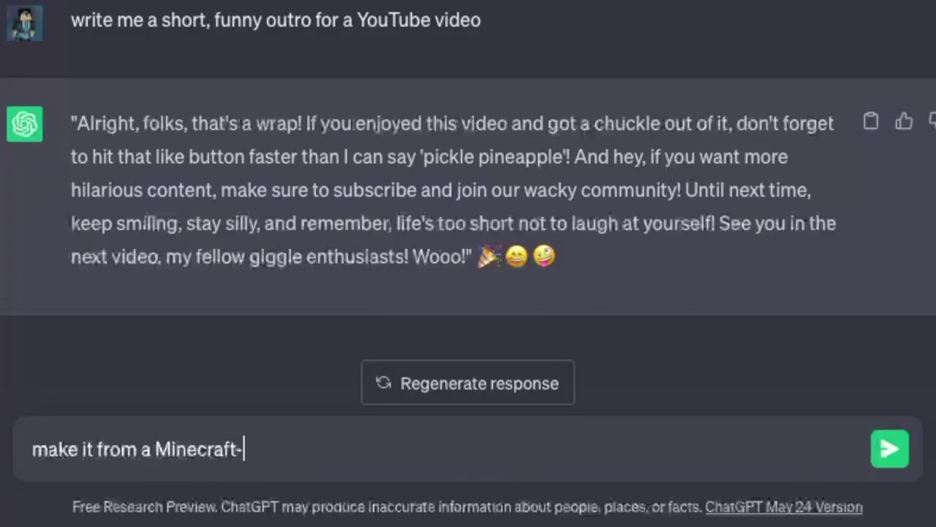
text(pective)
key(Return)
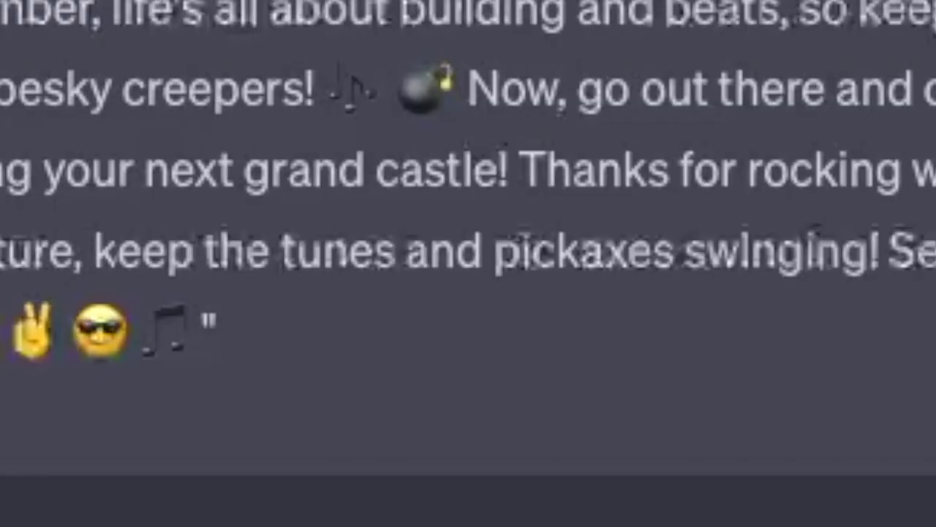
Step: Ask for the Minecraft music outro to be shorter, and request a version mainly about music
text(make it shorte)
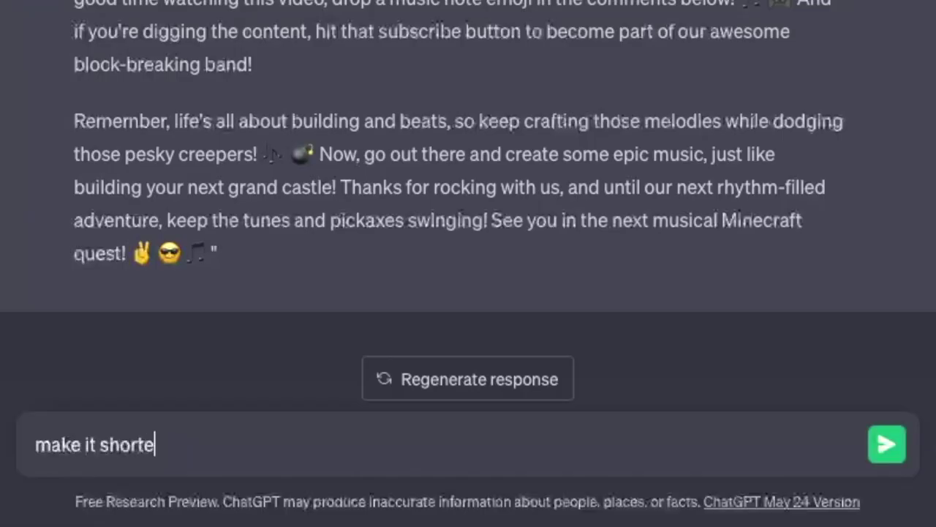
text(r)
key(Return)
text(make it m)
text(ainly about)
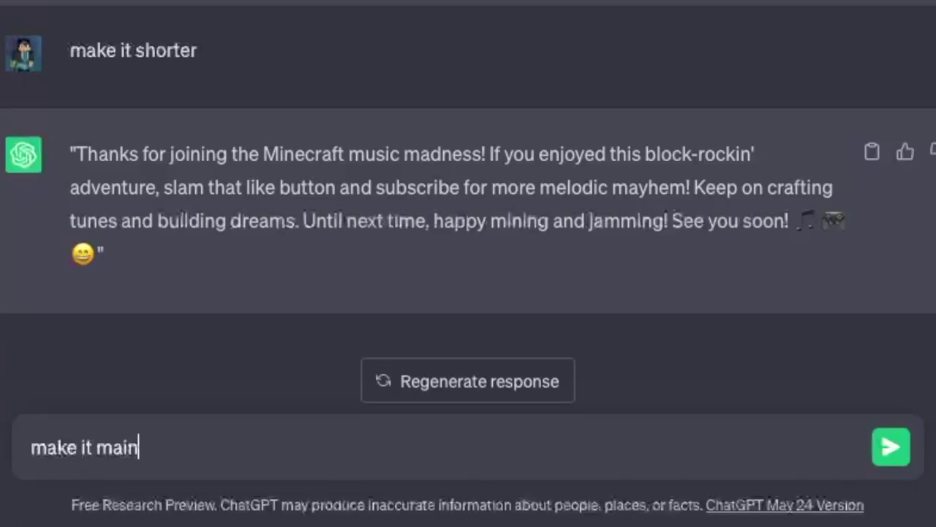
Step: Ask for a shorter version of the music-focused outro, and send "don't emphasize on the the music"
text(make it sho)
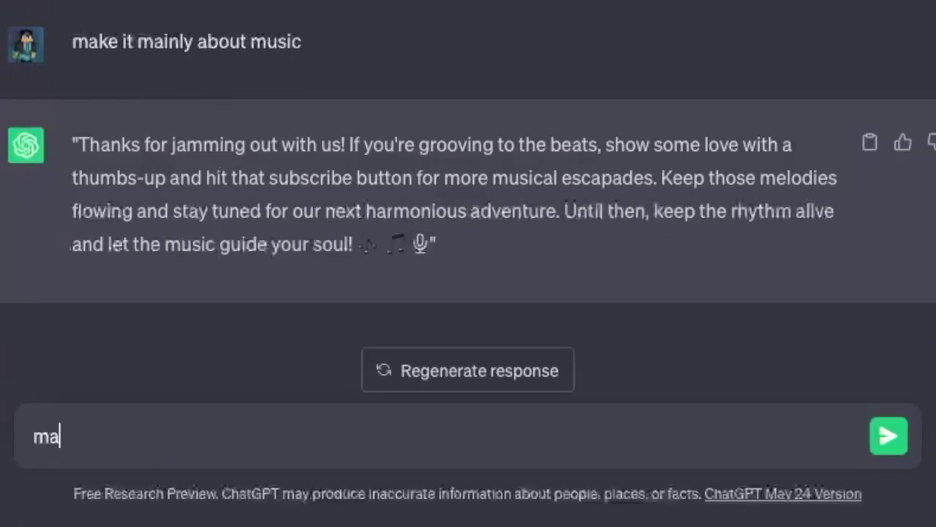
text(don't )
text(e)
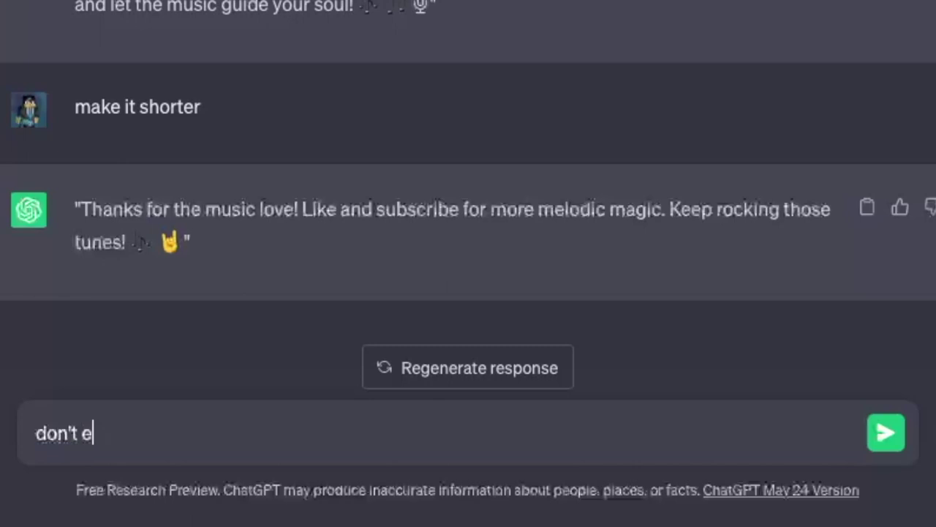
text(mphasize on the the mu)
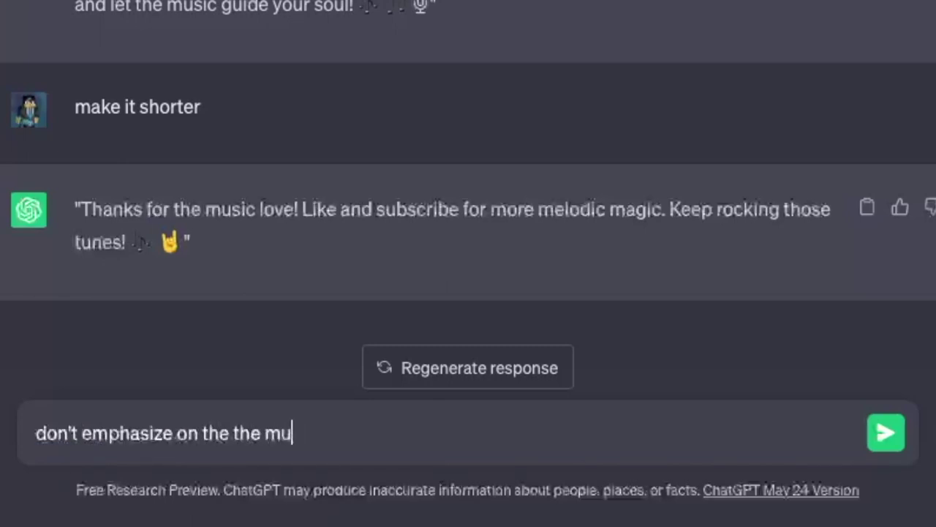
Step: Request another attempt at the outro, and ask for it to be a tiny bit longer
text(try aga)
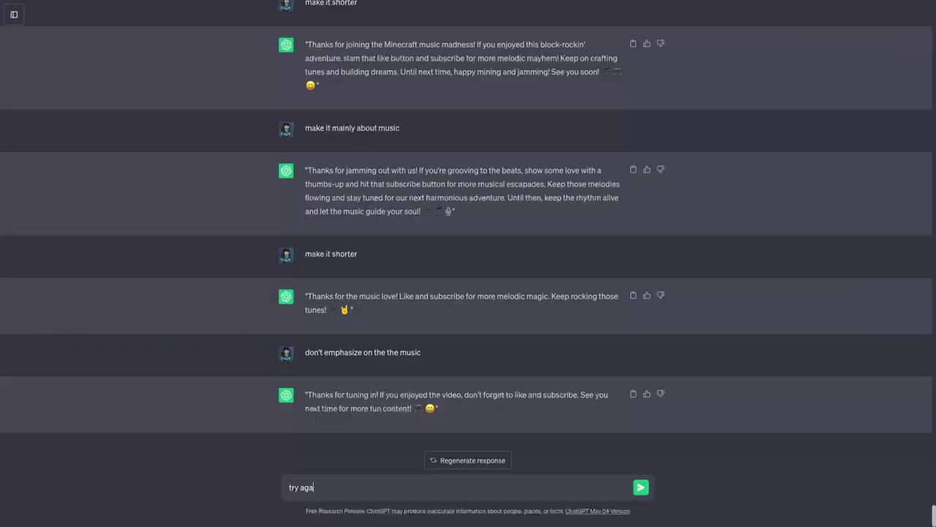
text(in)
key(Return)
text(make i)
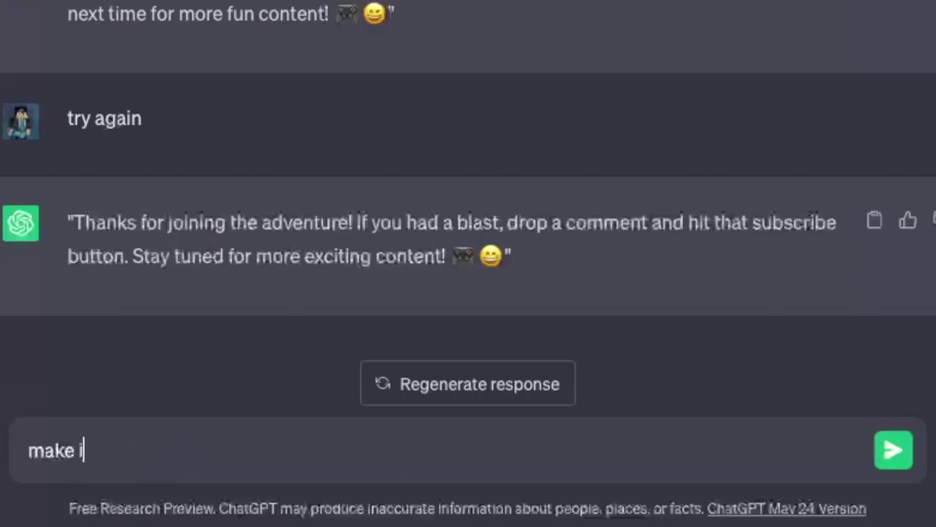
text(t a tiny bit l)
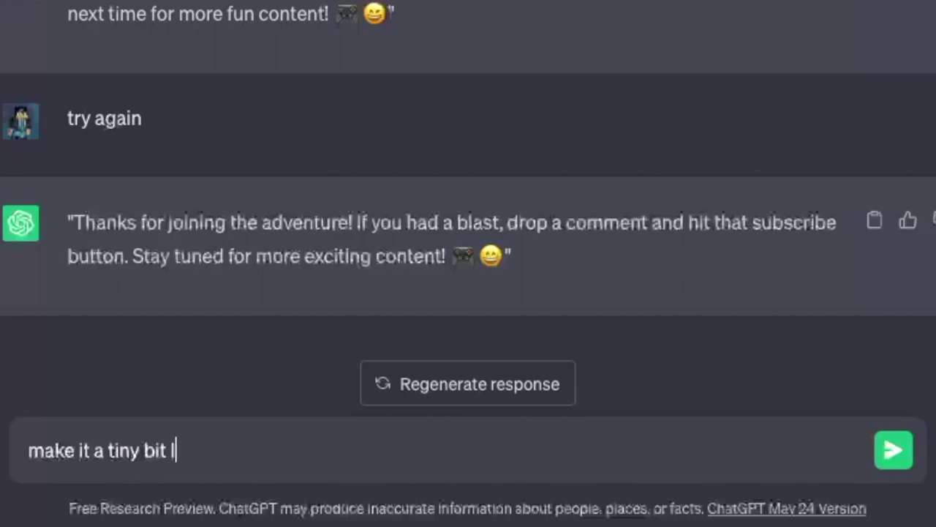
text(onger)
key(Return)
Step: Ask for the outro to be nice, and follow up with the message "less descriptive and shorter"
text(make it )
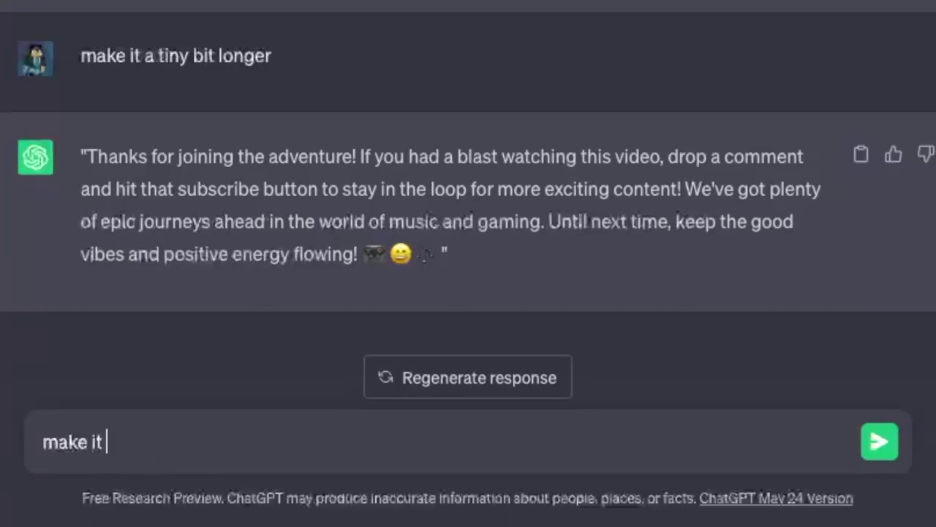
text(no)
key(BackSpace)
text(ice)
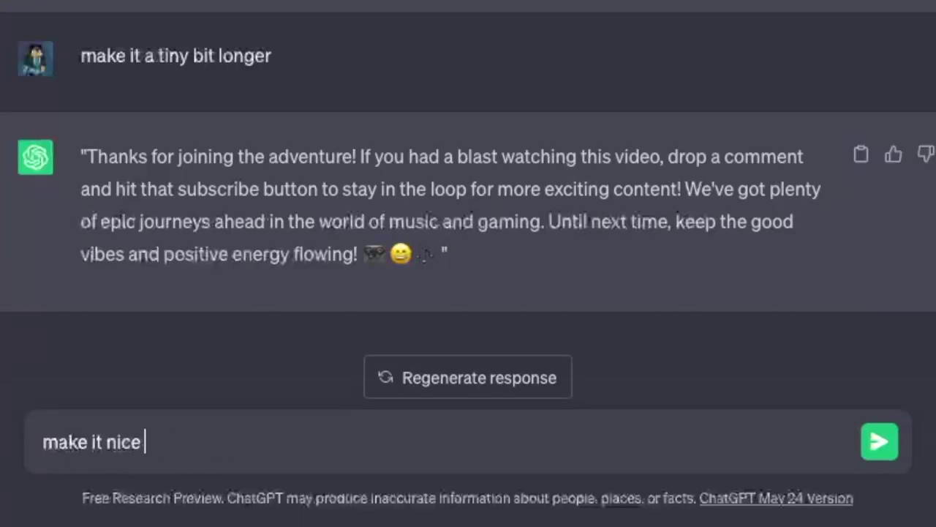
text(less )
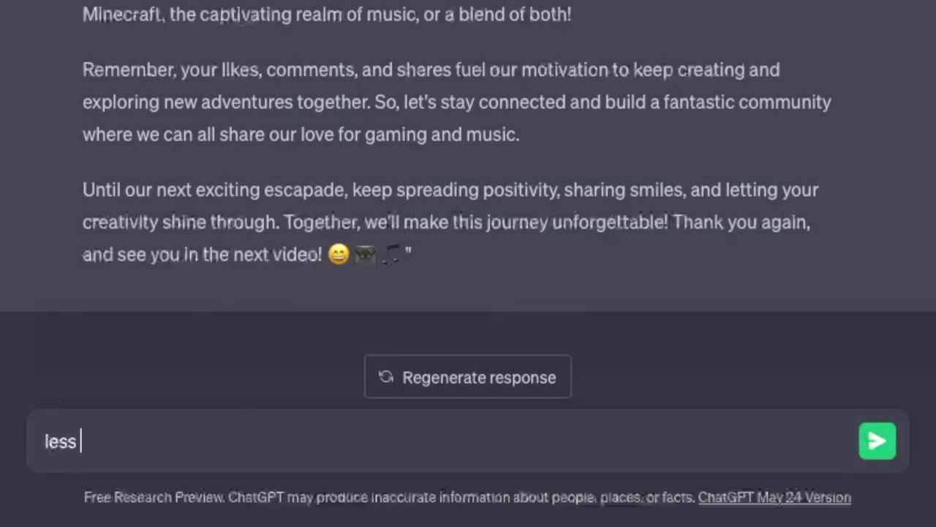
text(descriptive and shorter)
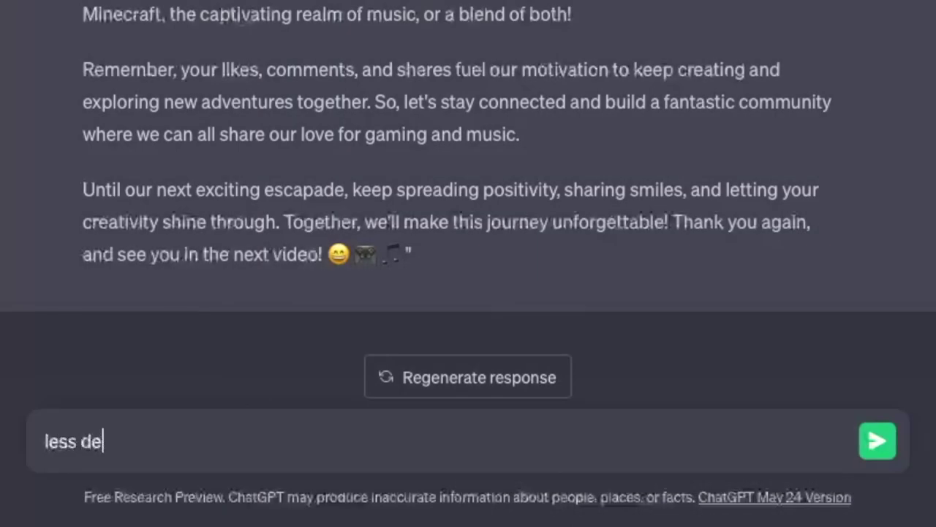
key(Return)
Step: Send "tiny bit longer please" for the outro, and follow up by asking for a less descriptive version
text(tiny)
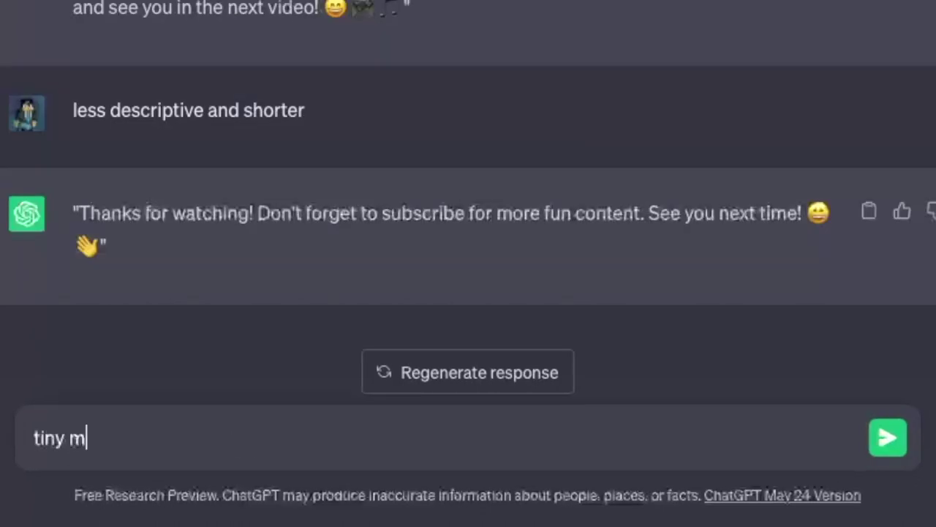
text( m)
key(BackSpace)
text(bit longer PLEASE)
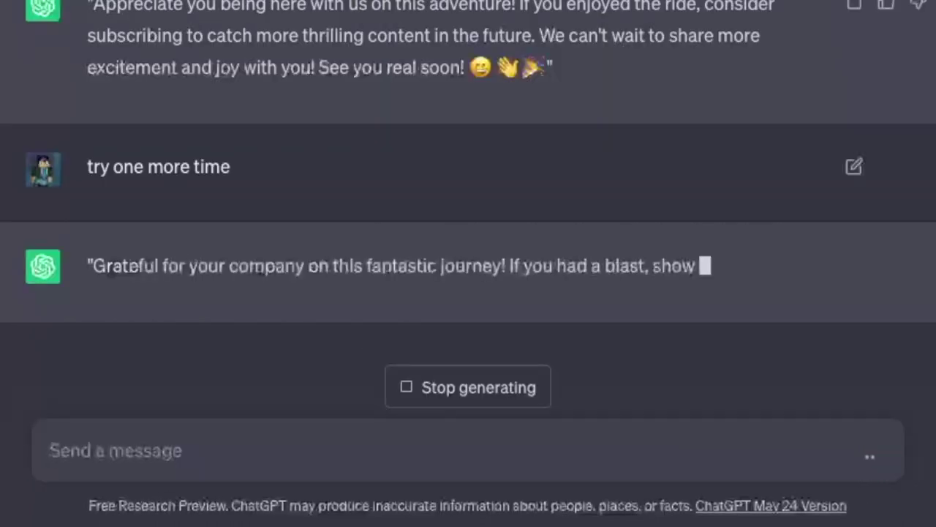
text(les)
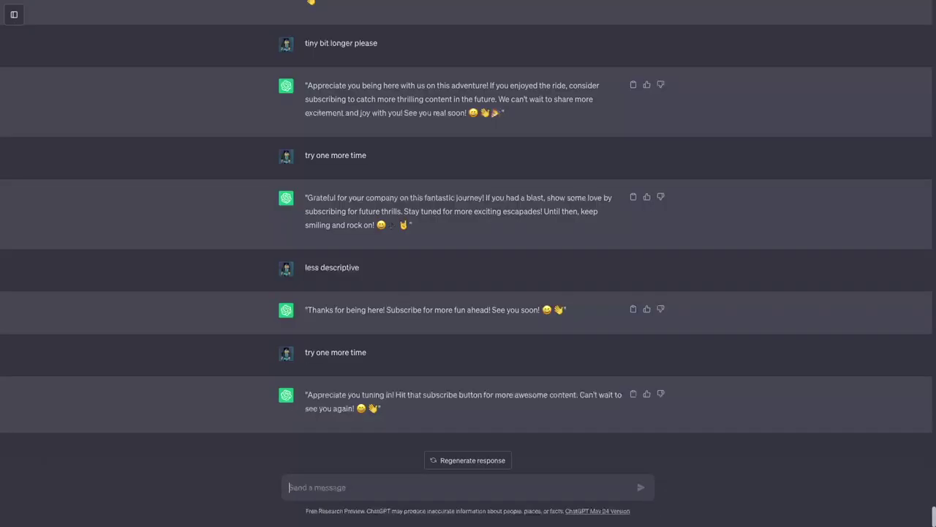